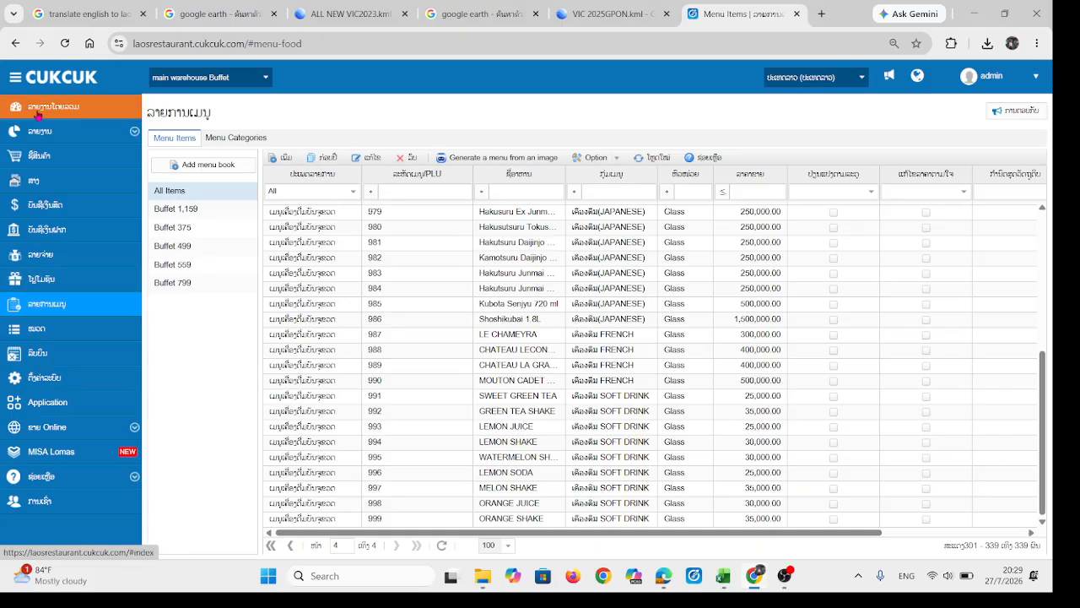
# Open the menu item list, start a menu import, and download the sample Excel template for preparing the data
pyautogui.click(37, 114)
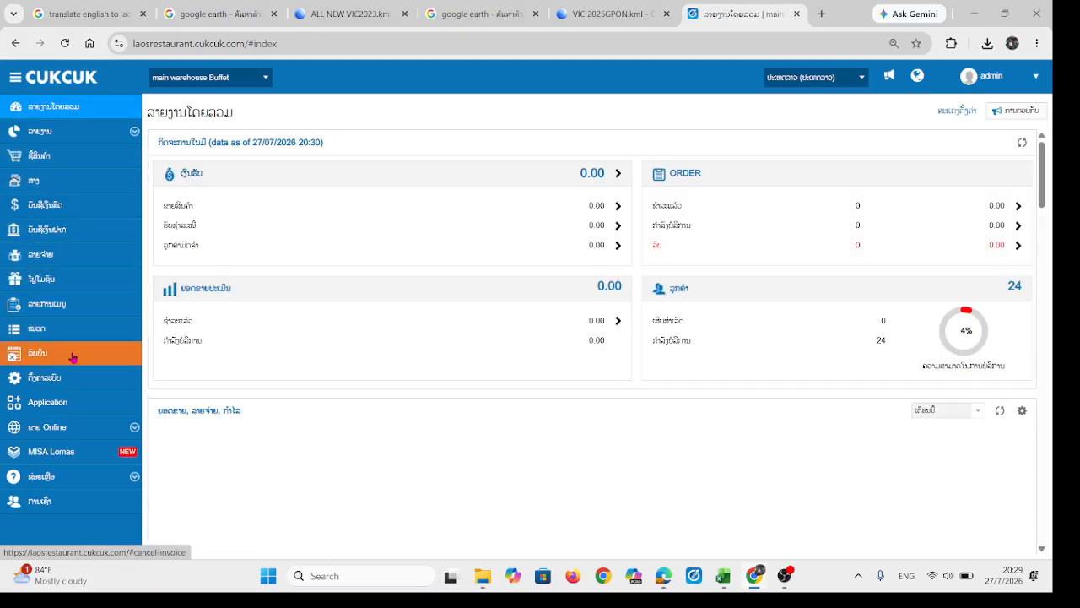
pyautogui.click(54, 314)
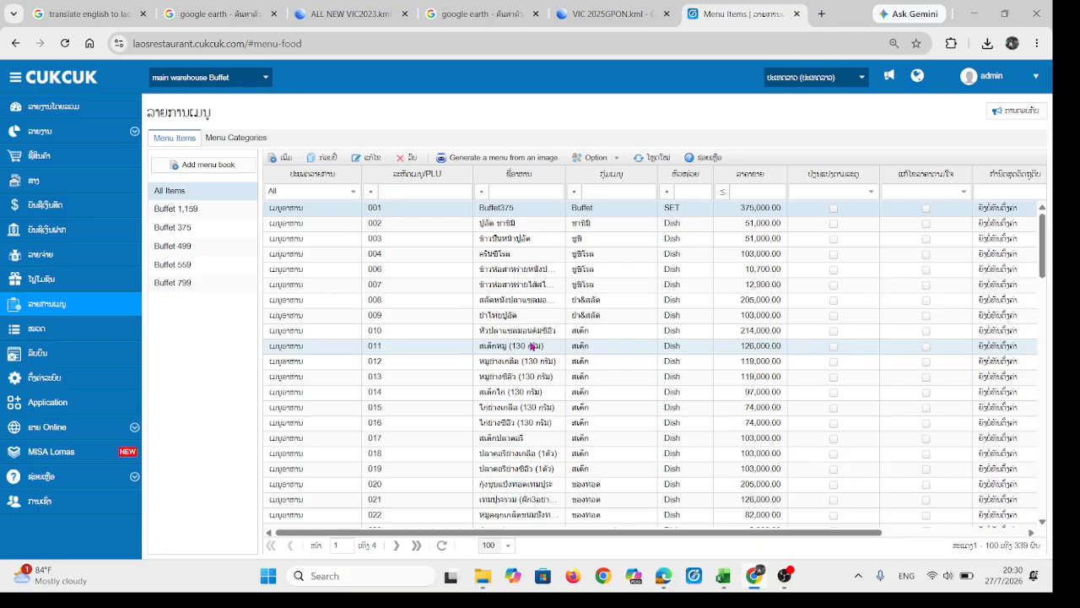
pyautogui.click(618, 161)
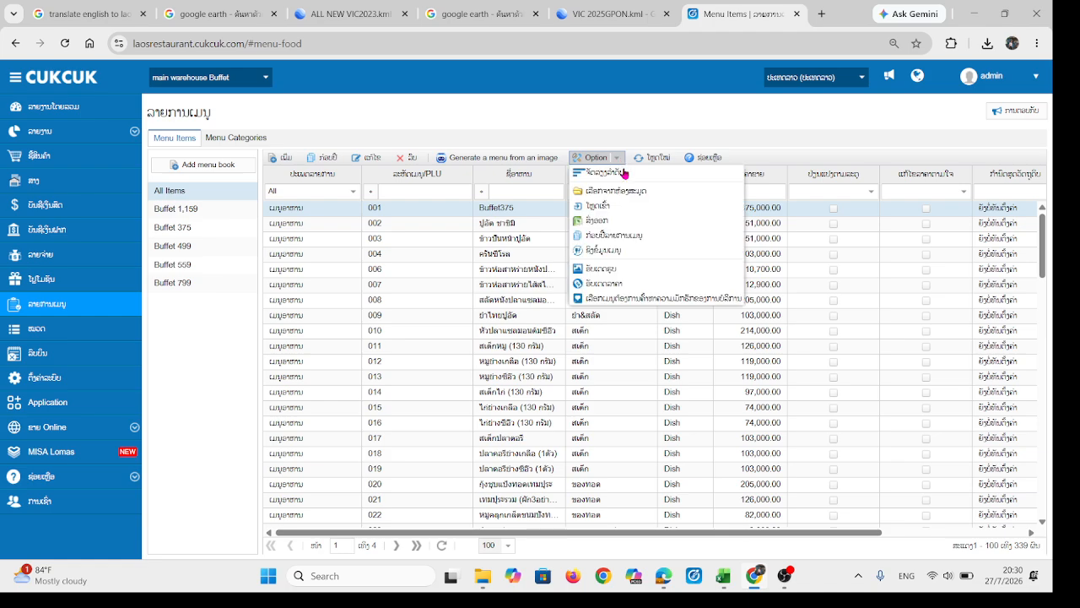
pyautogui.click(601, 206)
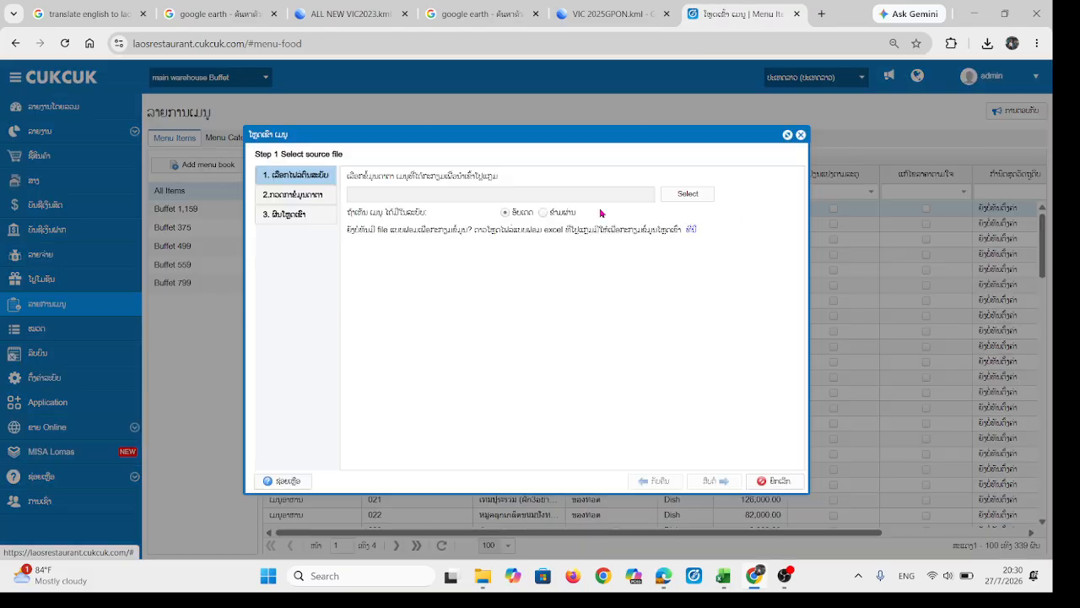
pyautogui.click(690, 230)
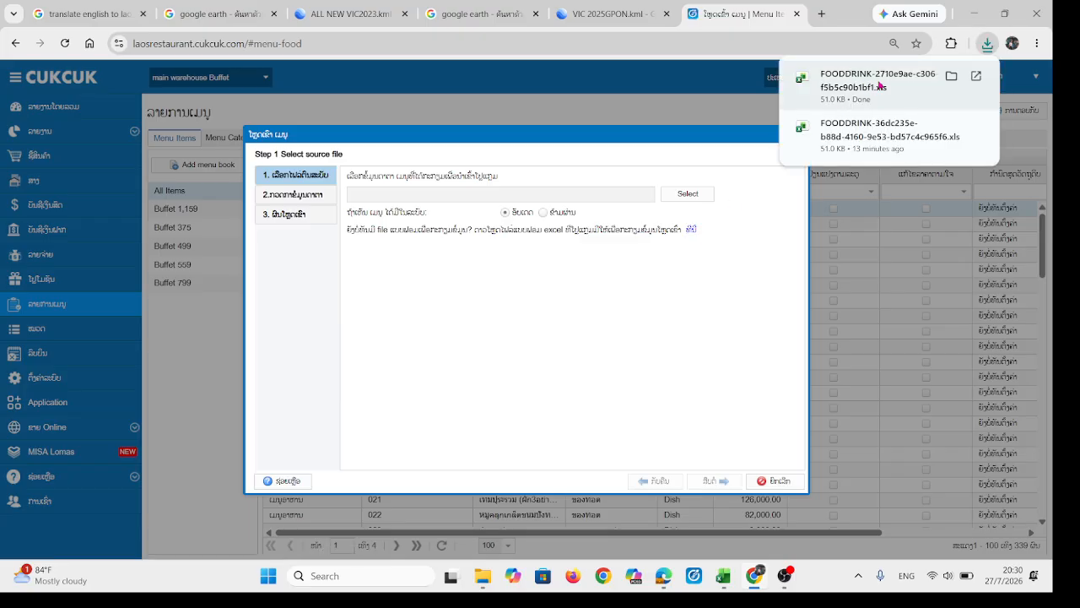
pyautogui.click(951, 76)
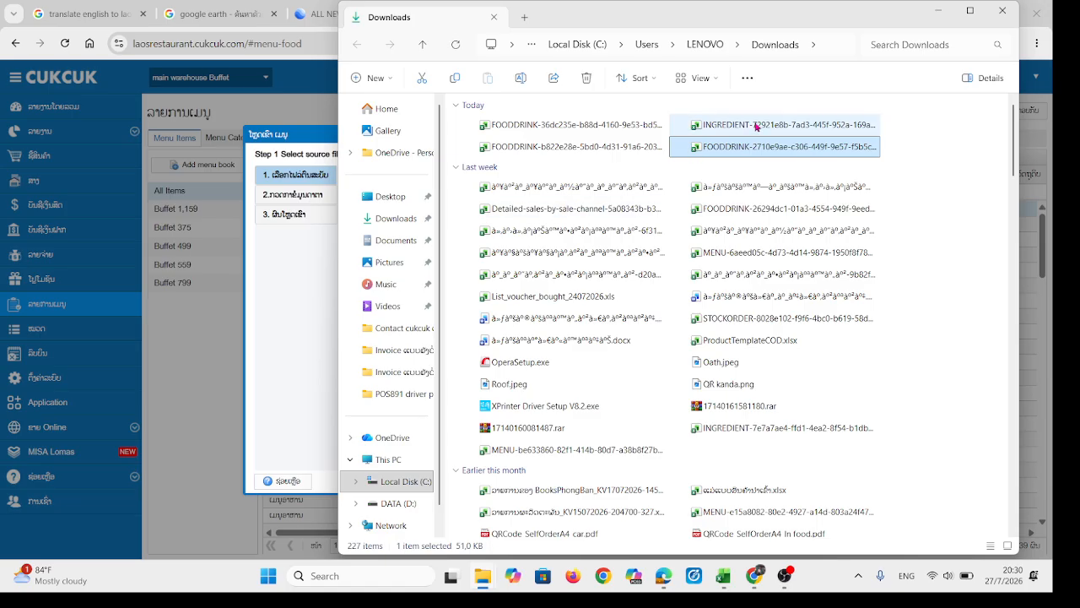
pyautogui.click(762, 128)
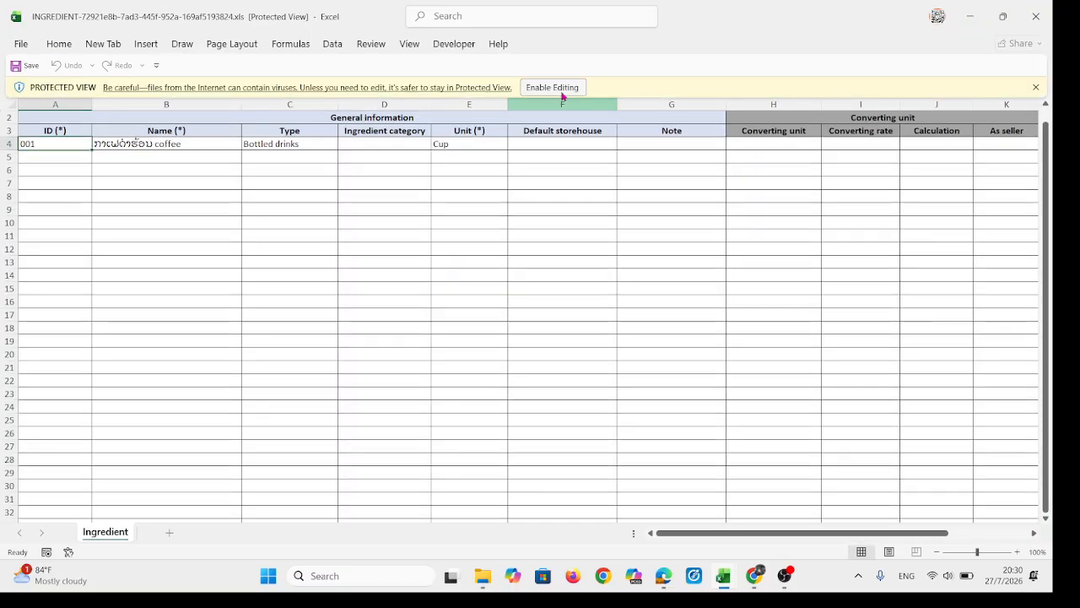
pyautogui.click(561, 88)
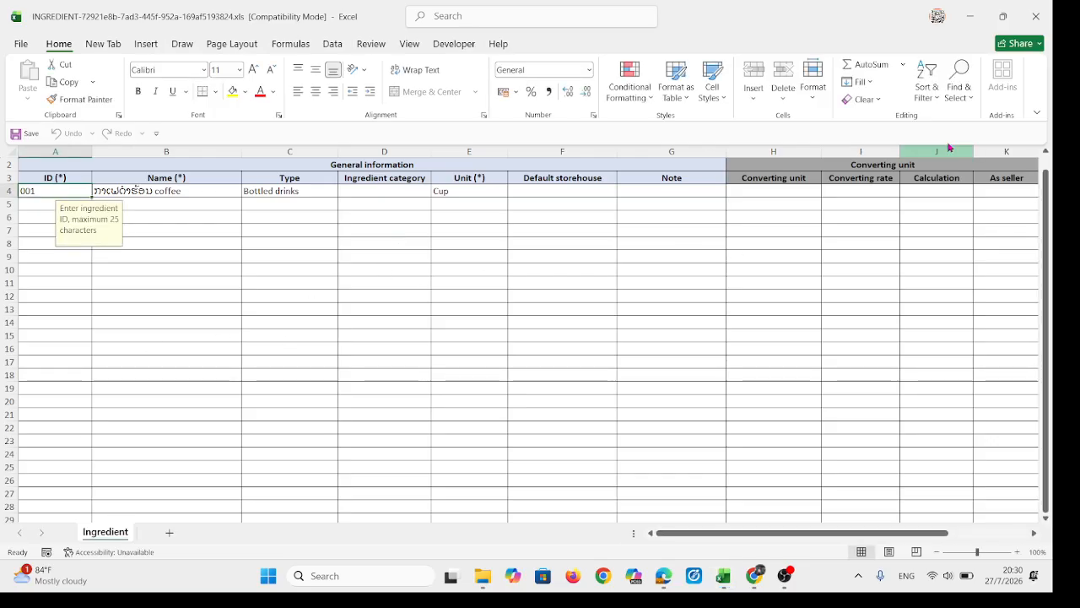
pyautogui.click(1036, 15)
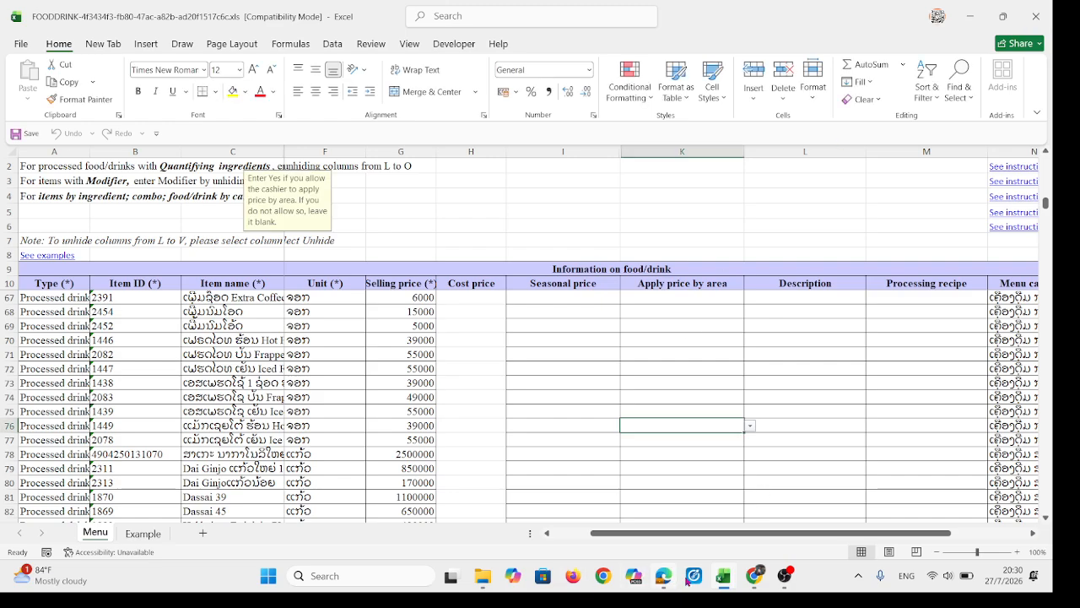
# Return to the menu import dialog in the browser, download the food and drink template again, and open it in Excel with editing enabled
pyautogui.click(754, 576)
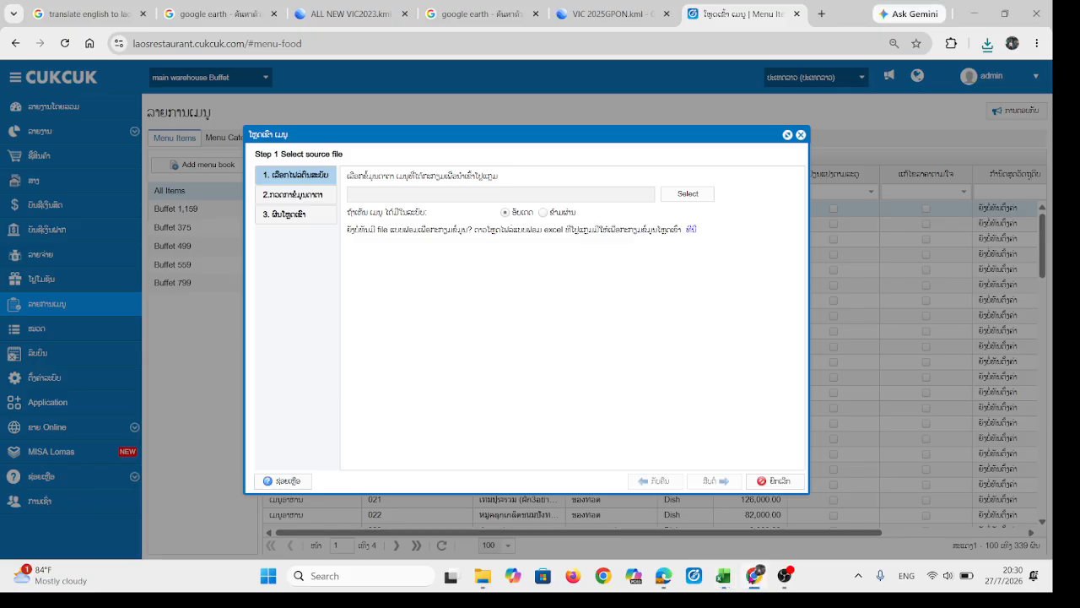
pyautogui.click(690, 229)
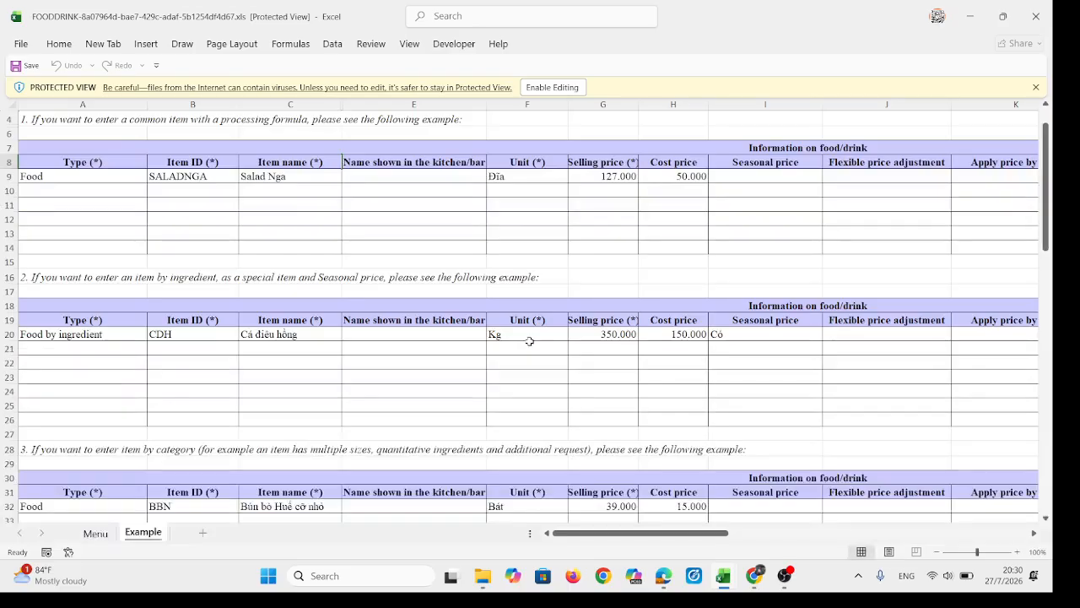
pyautogui.click(554, 88)
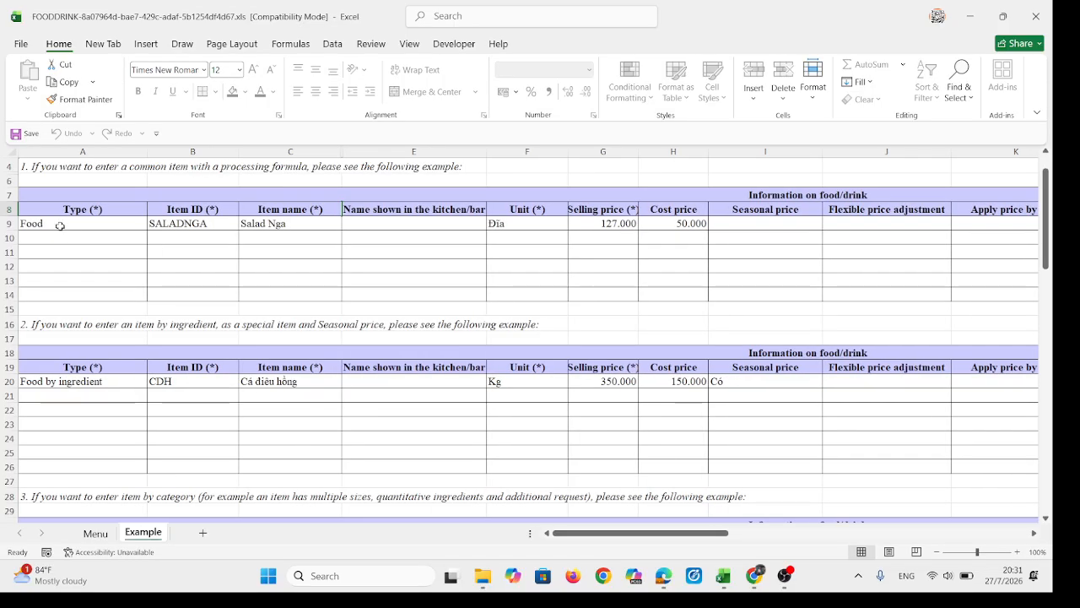
# Examine the Example sheet's sample entries across the type, ID, name, unit, price, menu category and quantifying ingredient columns
pyautogui.click(60, 223)
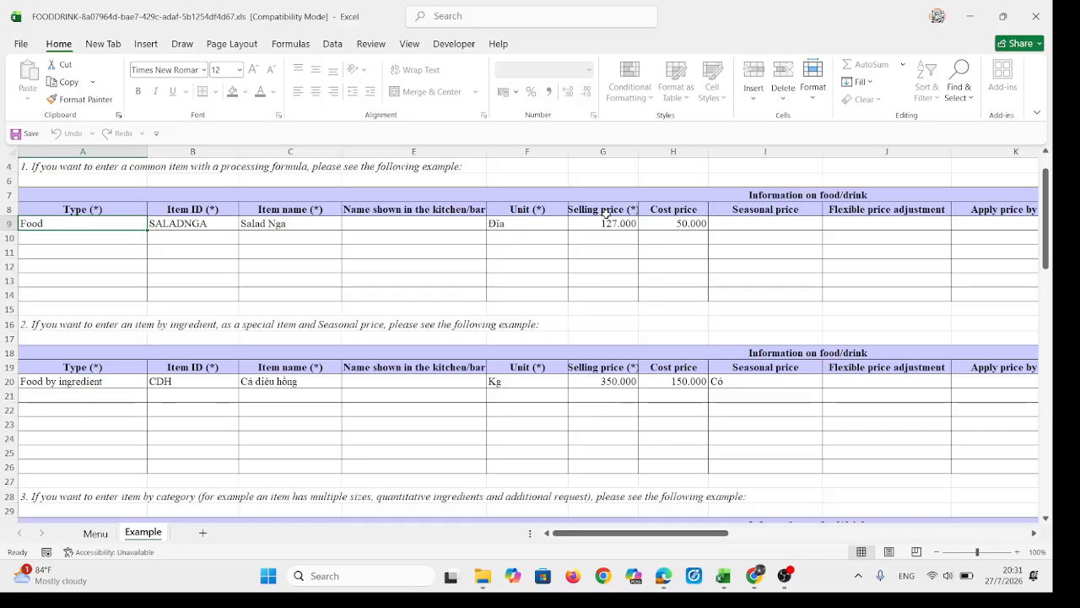
pyautogui.hscroll(3, 759, 244)
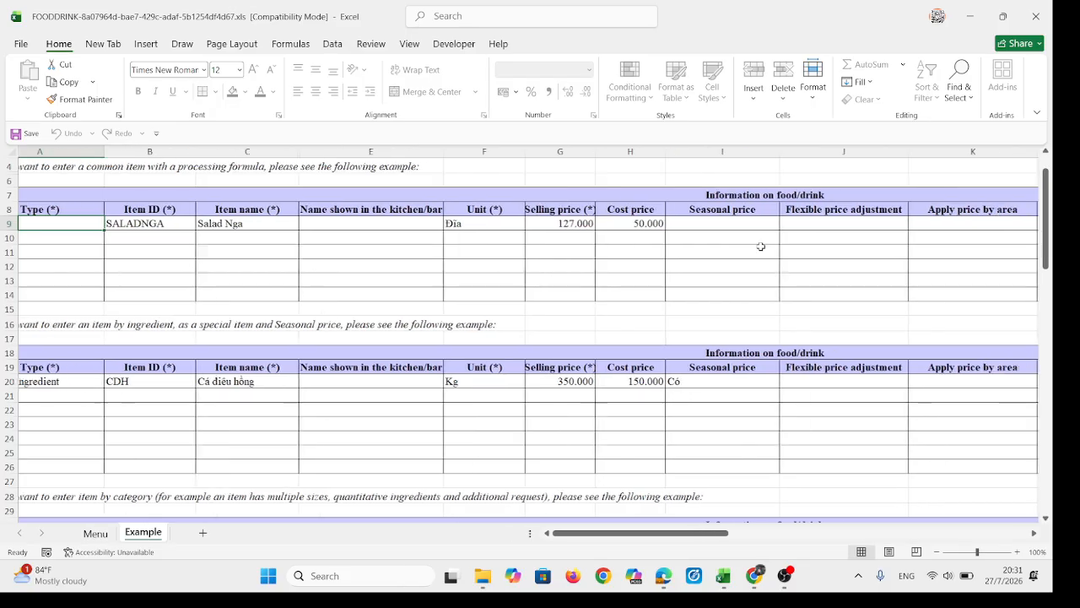
pyautogui.hscroll(6, 760, 247)
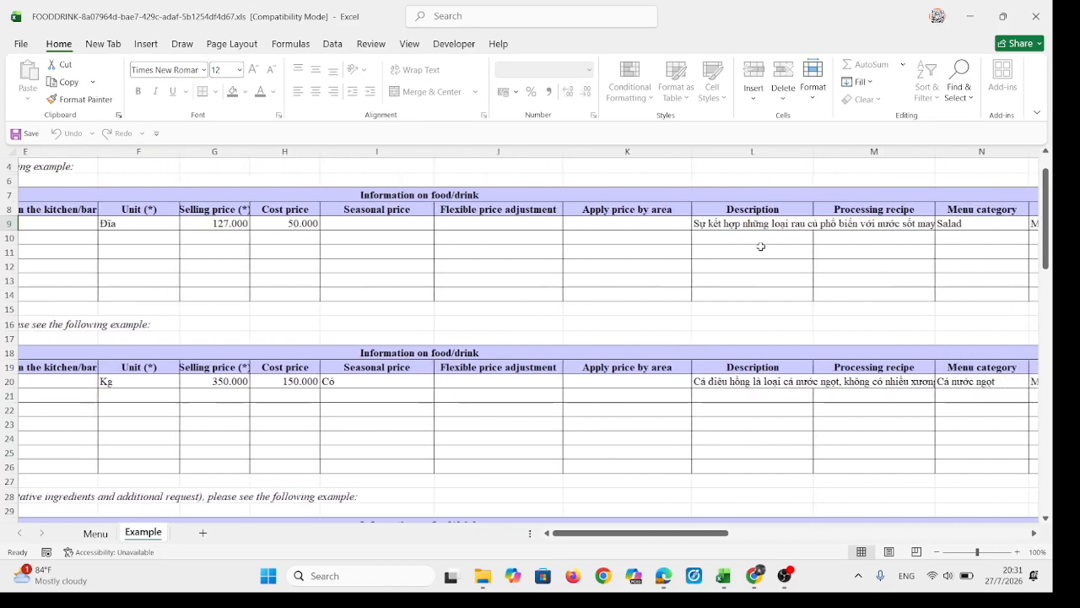
pyautogui.hscroll(1, 844, 215)
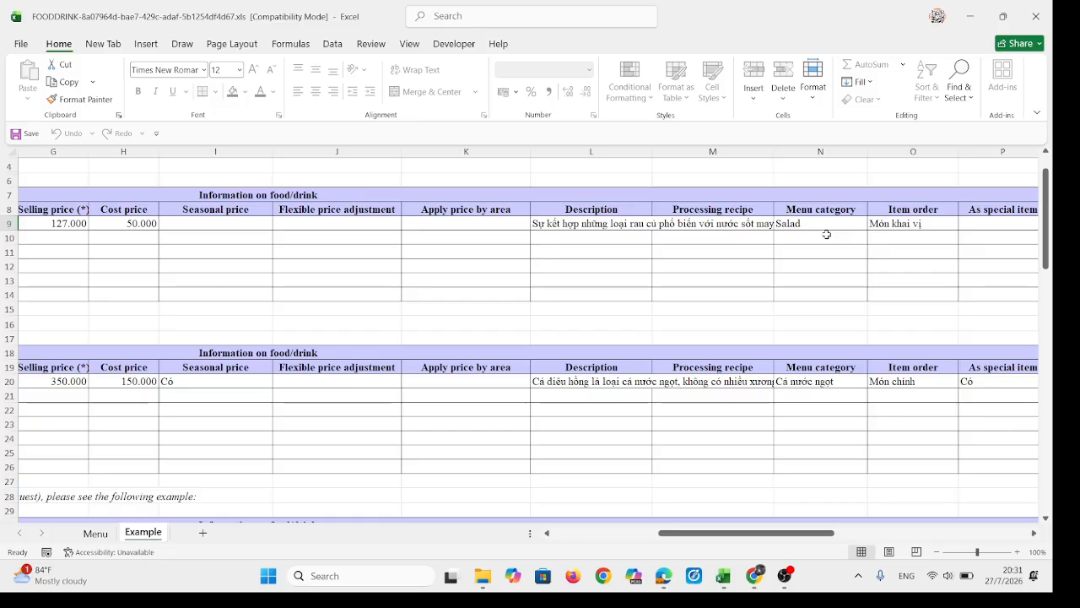
pyautogui.scroll(-7, 817, 417)
pyautogui.scroll(-1, 237, 254)
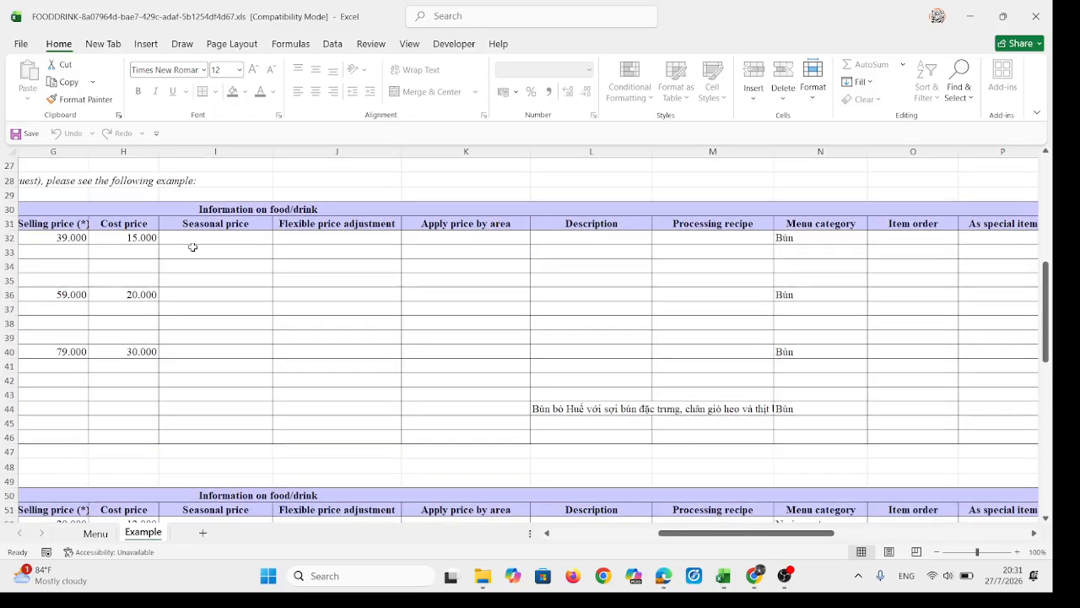
pyautogui.hscroll(-1, 250, 270)
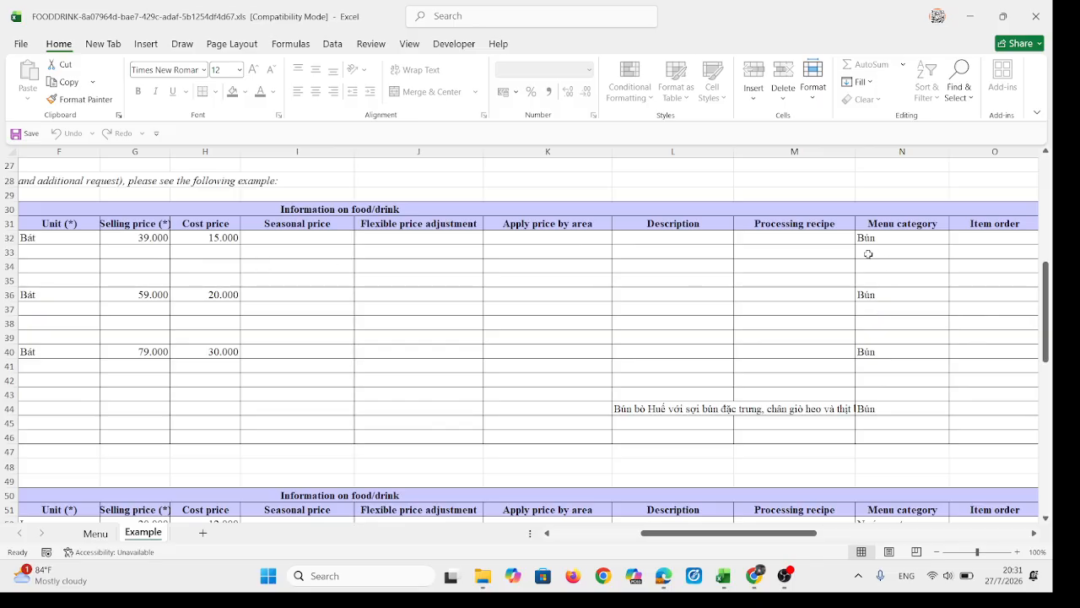
pyautogui.hscroll(4, 816, 264)
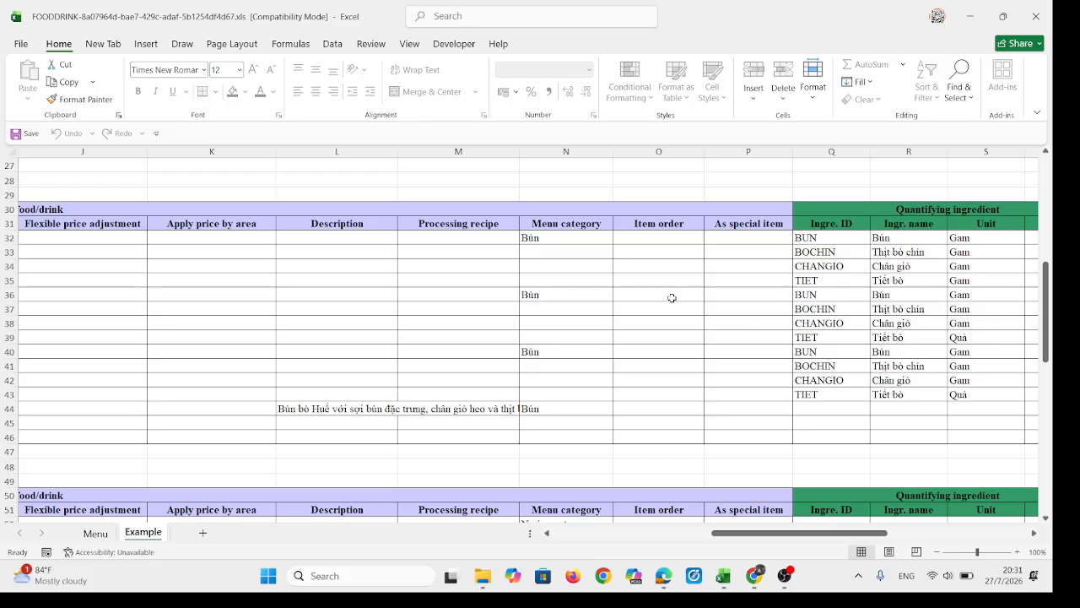
pyautogui.hscroll(-8, 314, 308)
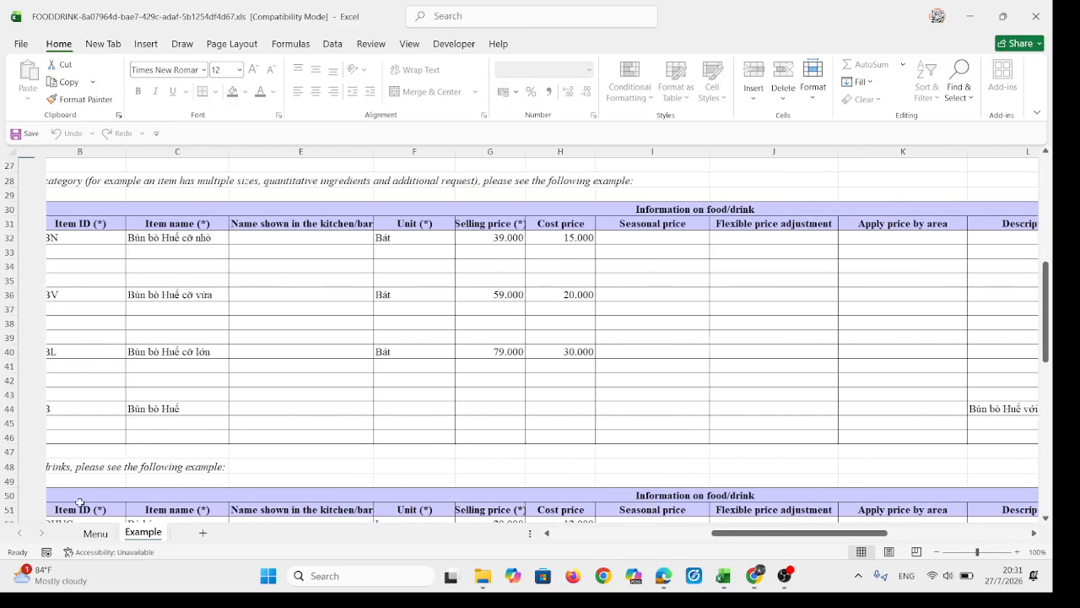
# Switch to the blank Menu sheet and look over its entry instructions and column headings
pyautogui.click(94, 534)
pyautogui.scroll(-2, 306, 391)
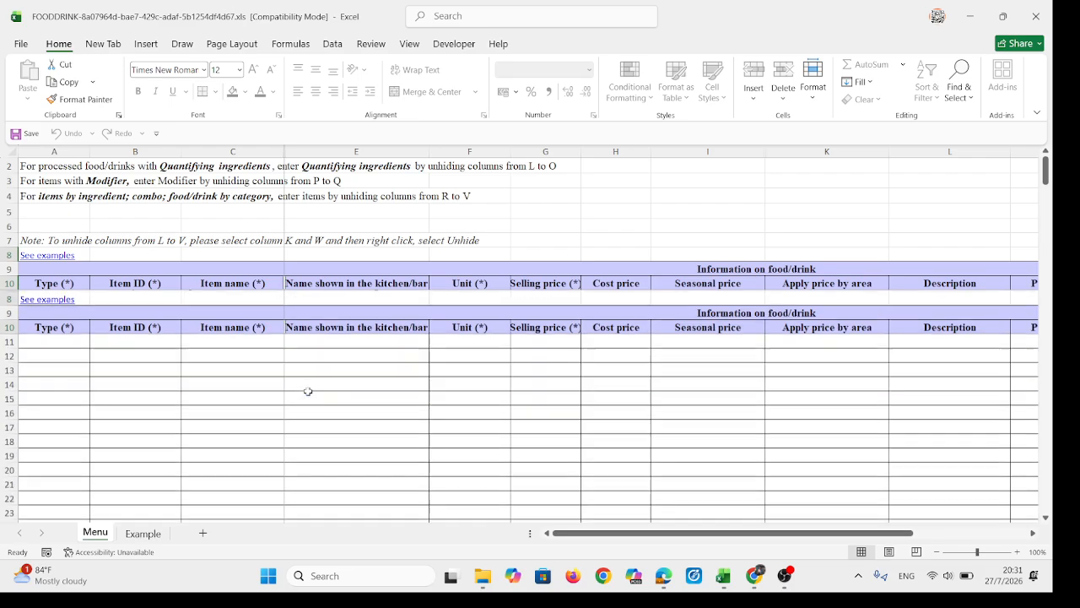
pyautogui.scroll(1, 306, 391)
pyautogui.scroll(-3, 308, 390)
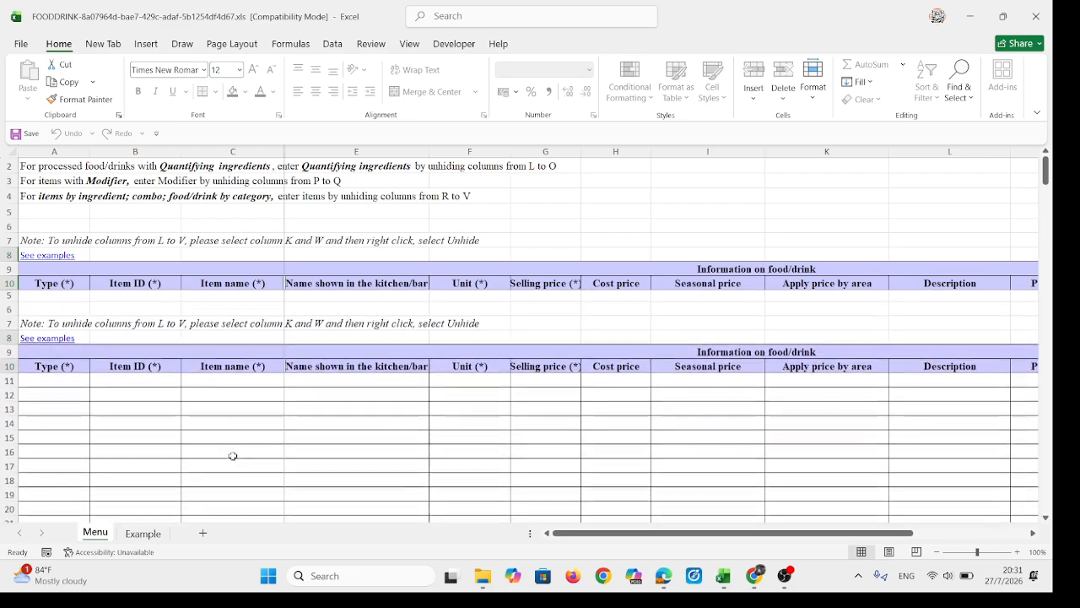
# Choose Food as the item type in cell A11, the first blank row of the Menu sheet
pyautogui.click(69, 299)
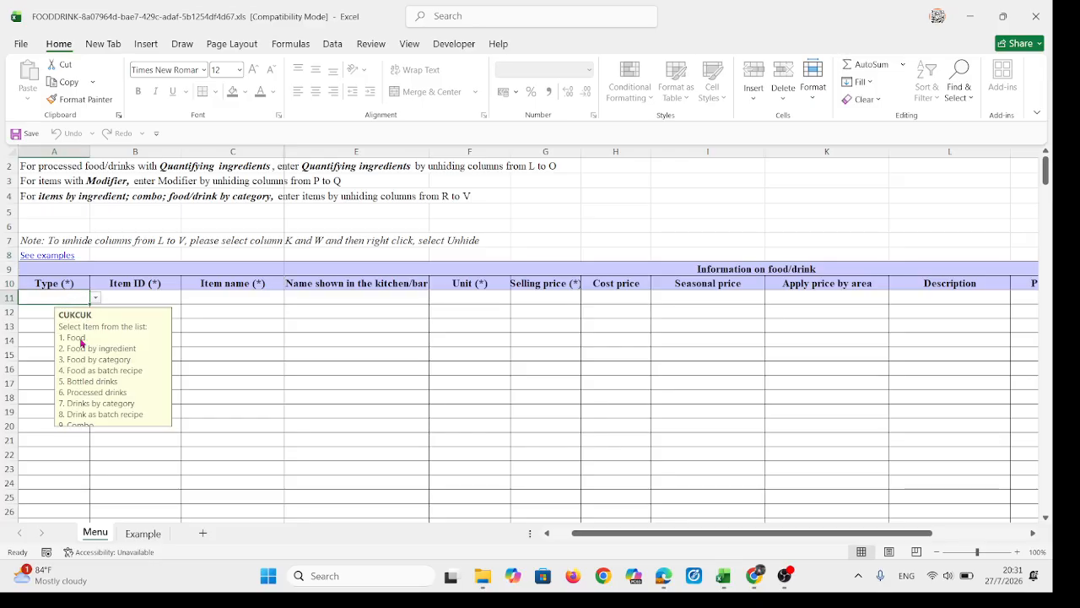
pyautogui.click(95, 298)
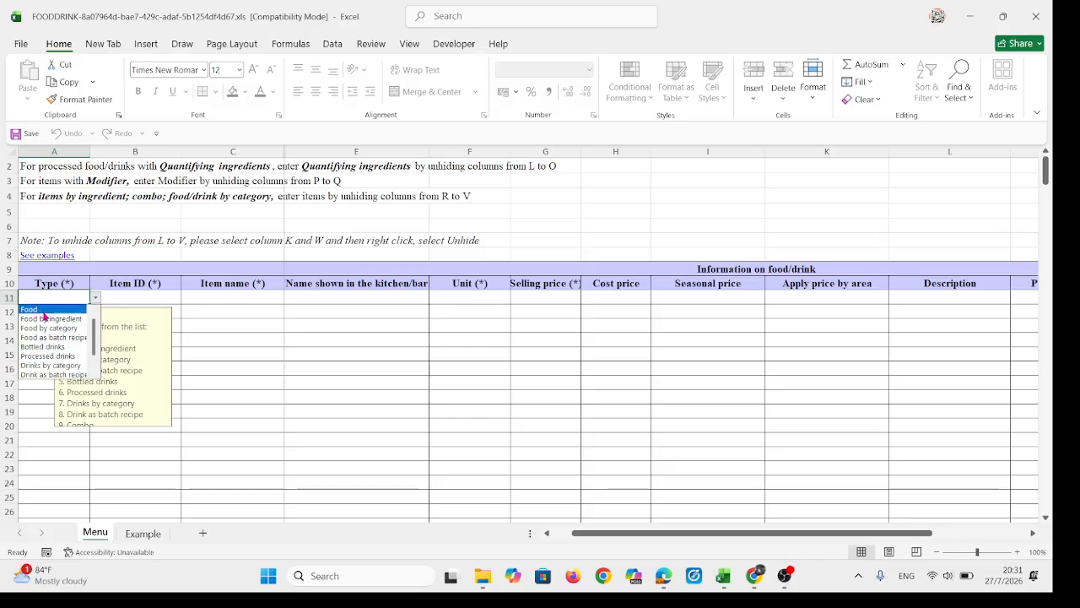
pyautogui.click(34, 310)
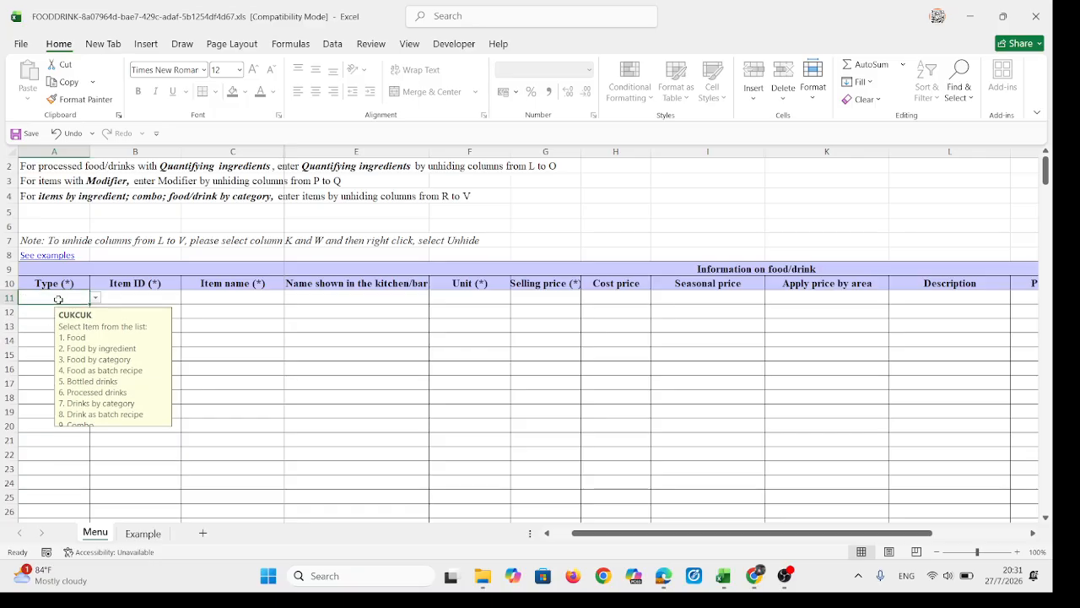
# Check the entry hints in row 11 for item ID, kitchen/bar name, unit, selling price, cost price and menu category
pyautogui.click(120, 294)
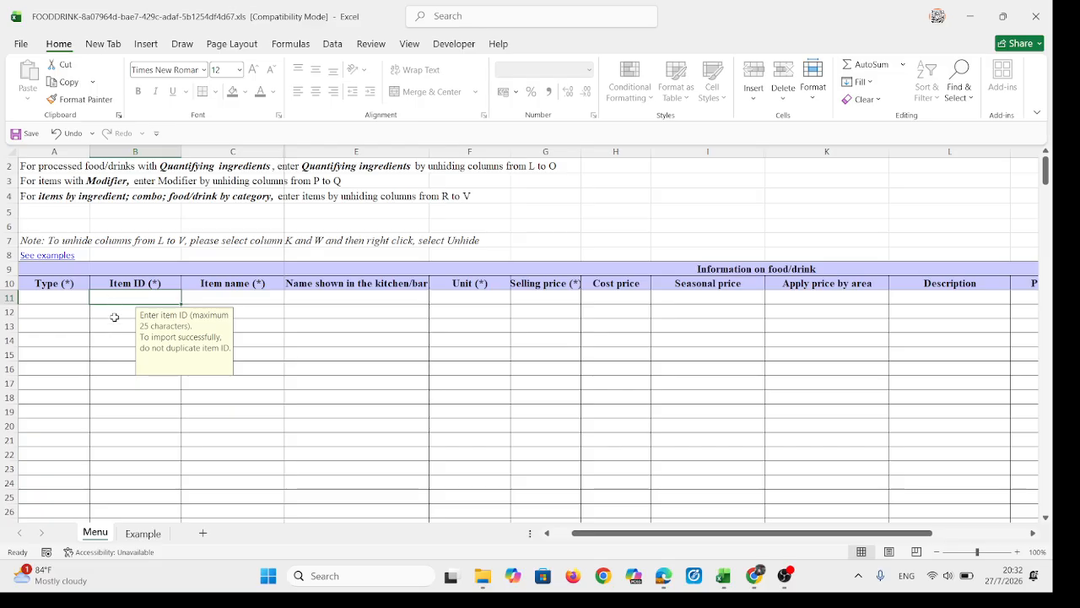
pyautogui.click(242, 301)
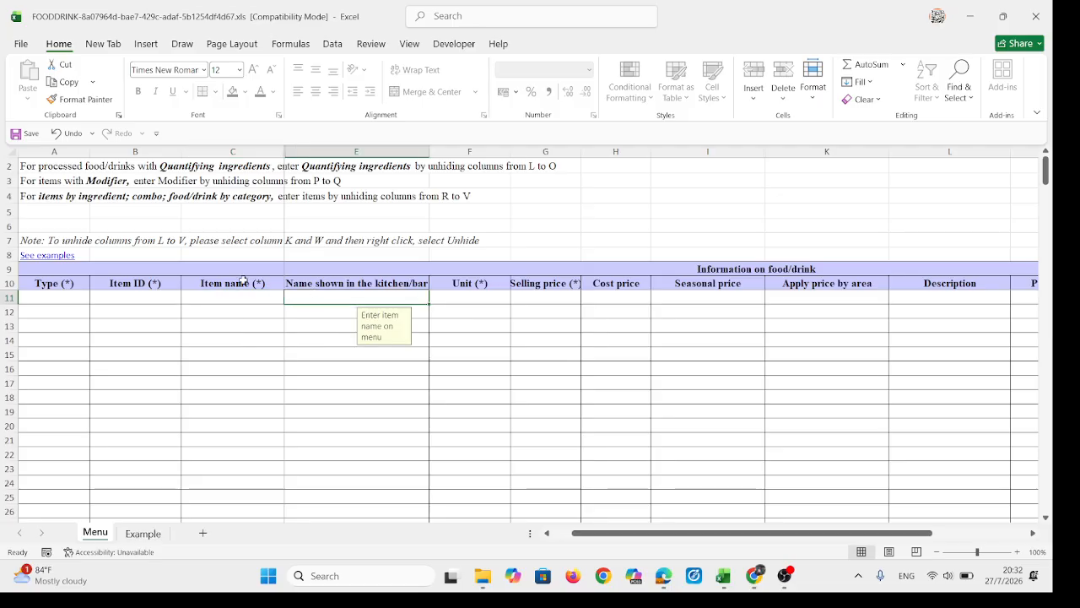
pyautogui.click(465, 294)
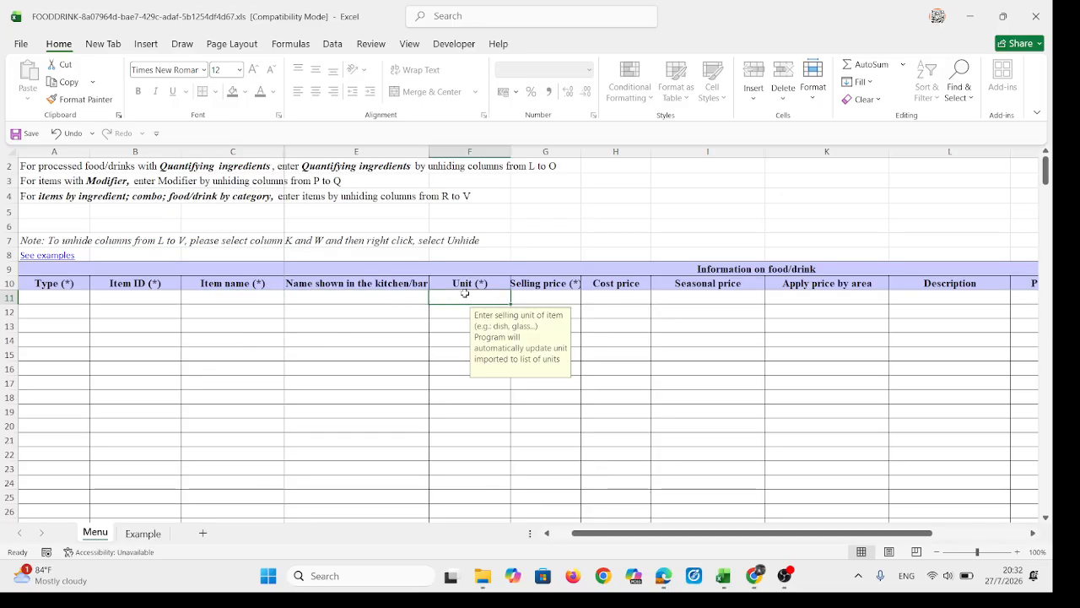
pyautogui.click(349, 296)
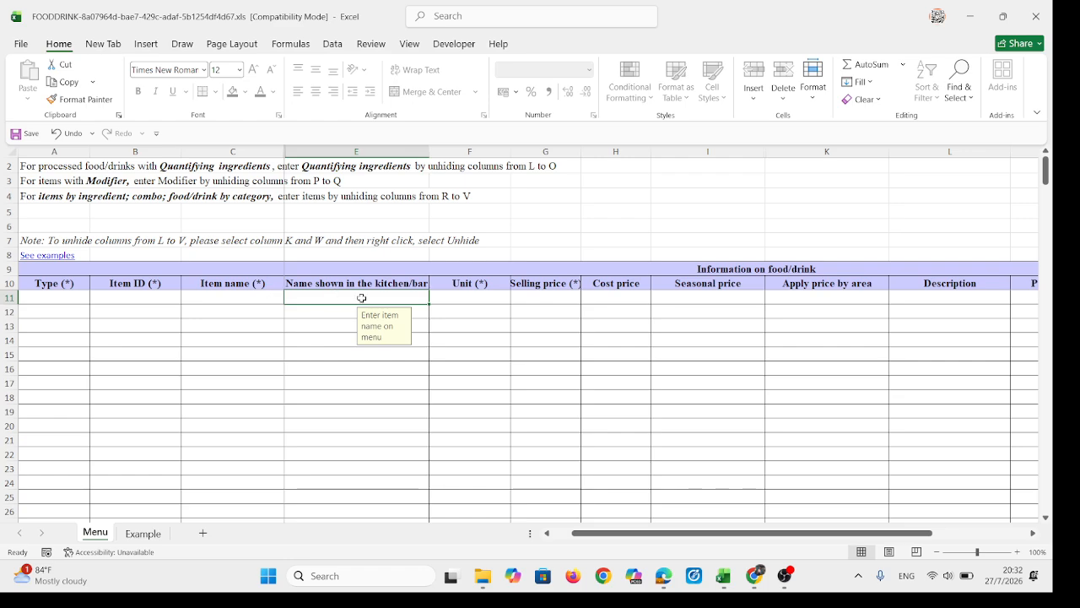
pyautogui.click(532, 297)
pyautogui.click(618, 302)
pyautogui.hscroll(3, 892, 335)
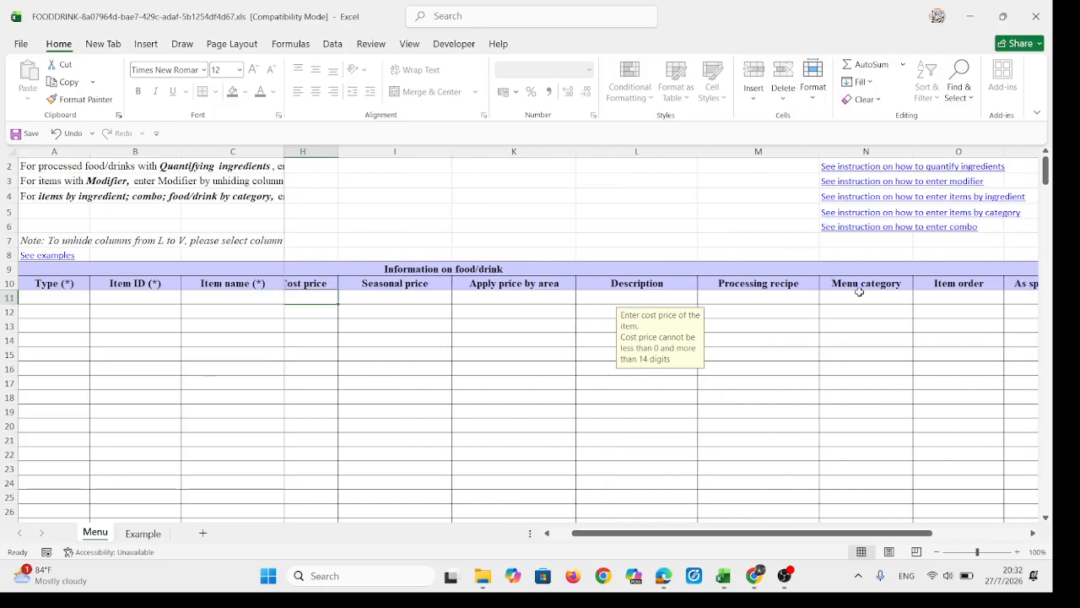
pyautogui.click(862, 298)
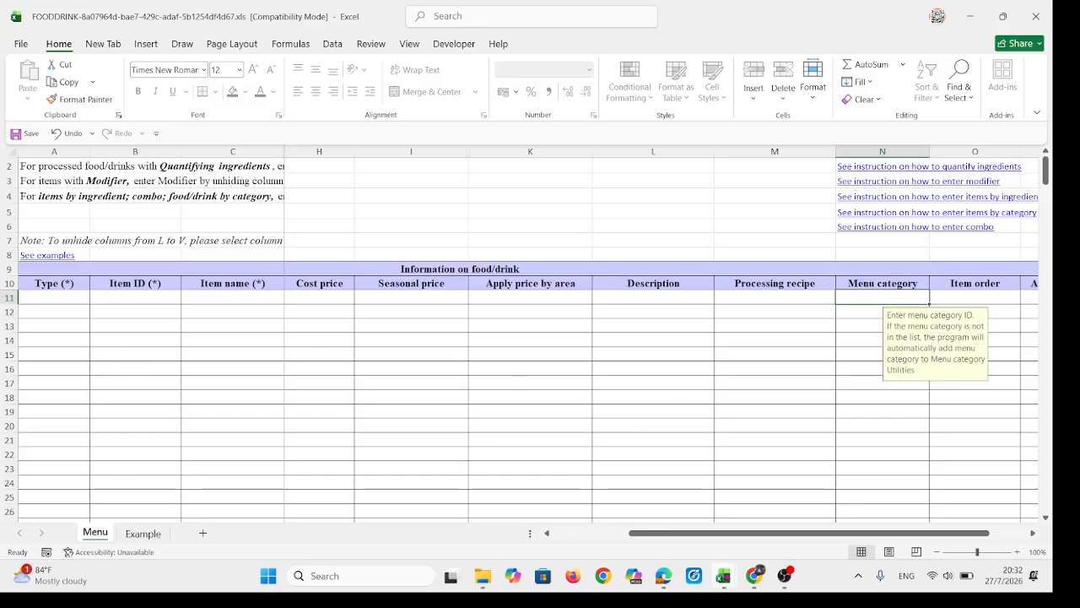
# Switch to the filled-in FOODDRINK-4f3434f3 workbook and examine its menu entries from row 11 across to the menu category column
pyautogui.moveTo(724, 575)
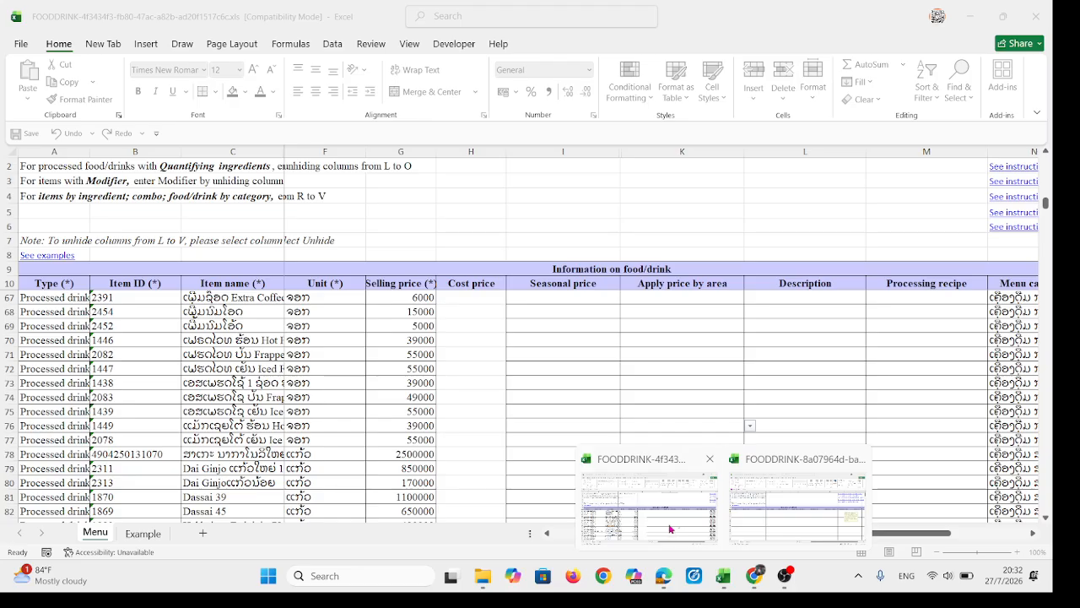
pyautogui.click(669, 529)
pyautogui.scroll(-2, 506, 388)
pyautogui.scroll(2, 135, 375)
pyautogui.scroll(20, 135, 375)
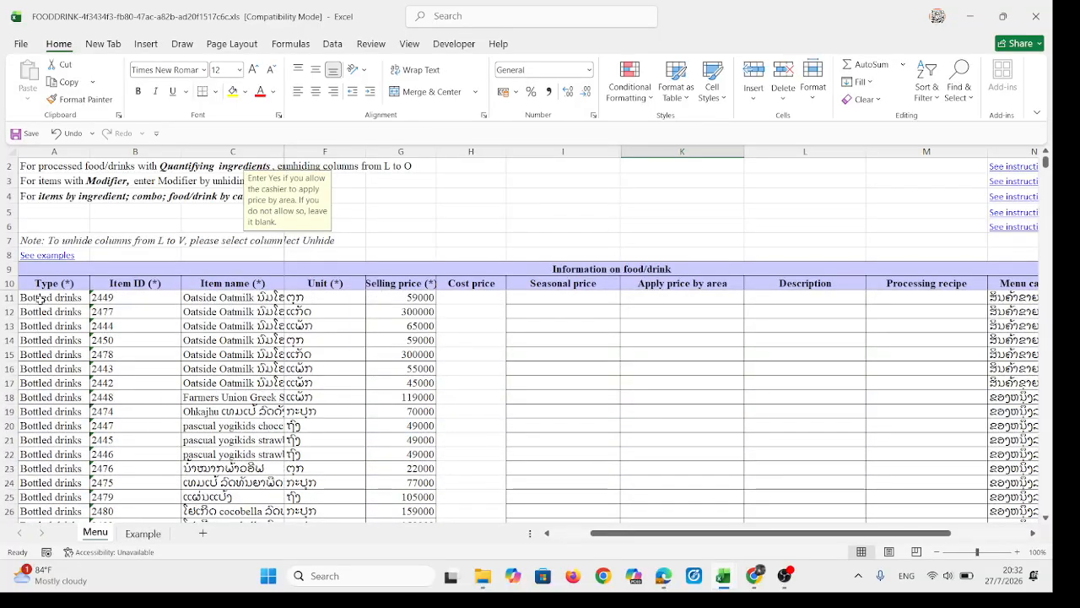
pyautogui.click(34, 300)
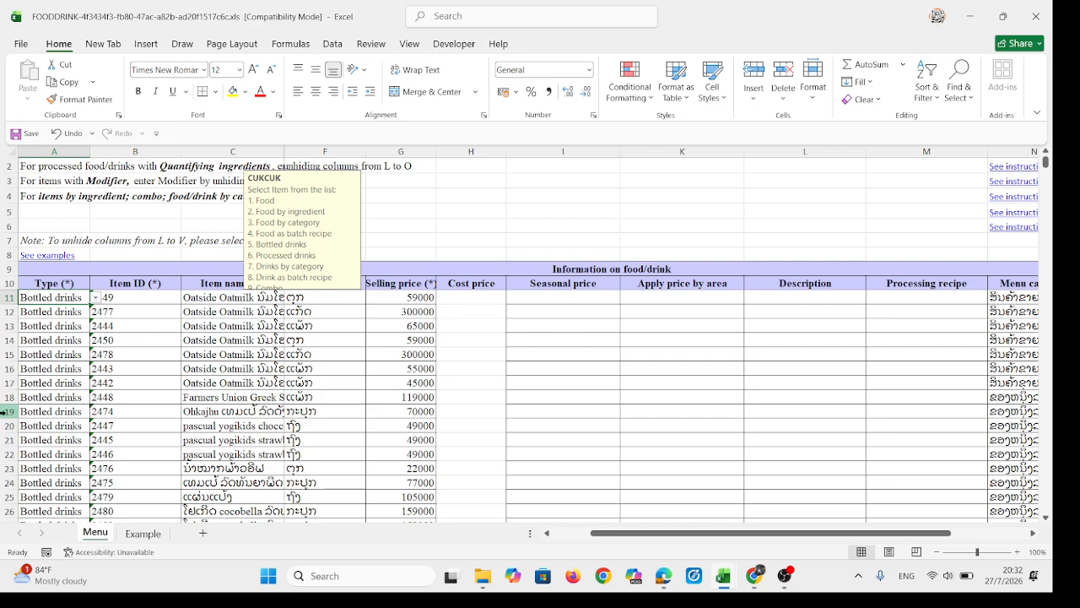
pyautogui.hscroll(1, 550, 434)
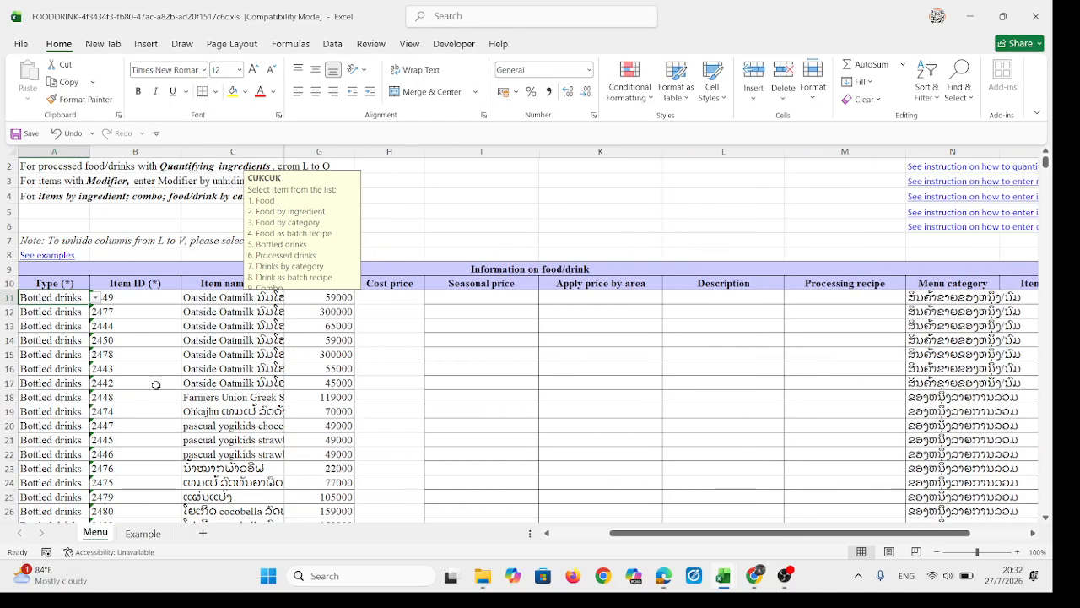
# Examine how the filled-in Menu sheet pairs bottled drinks and coffee-type processed drinks with their menu categories, from row 20 downward
pyautogui.click(12, 424)
pyautogui.scroll(-2, 99, 456)
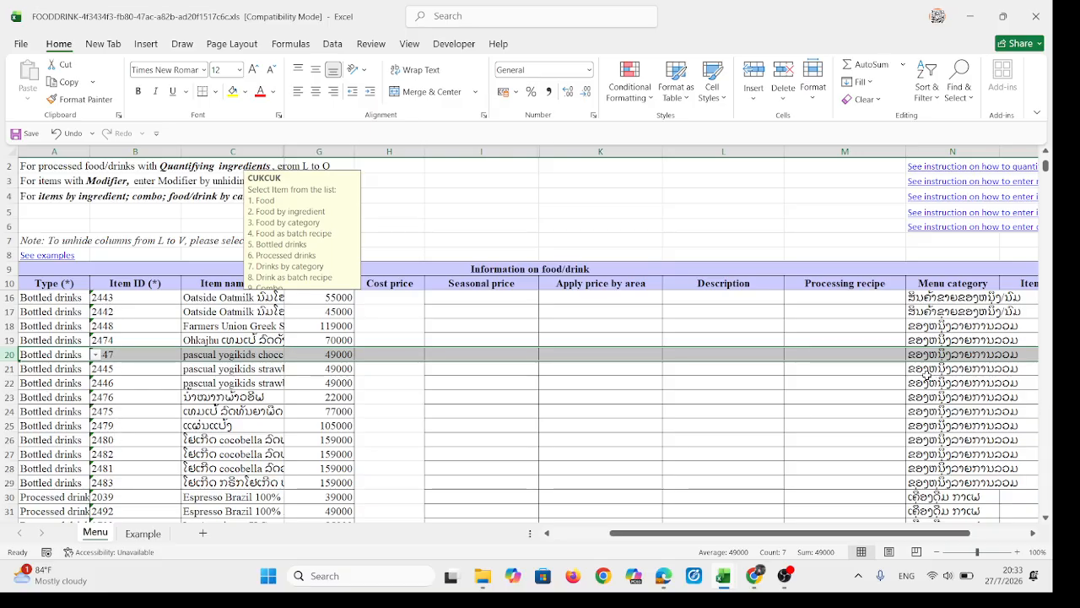
pyautogui.click(959, 393)
pyautogui.scroll(-2, 959, 393)
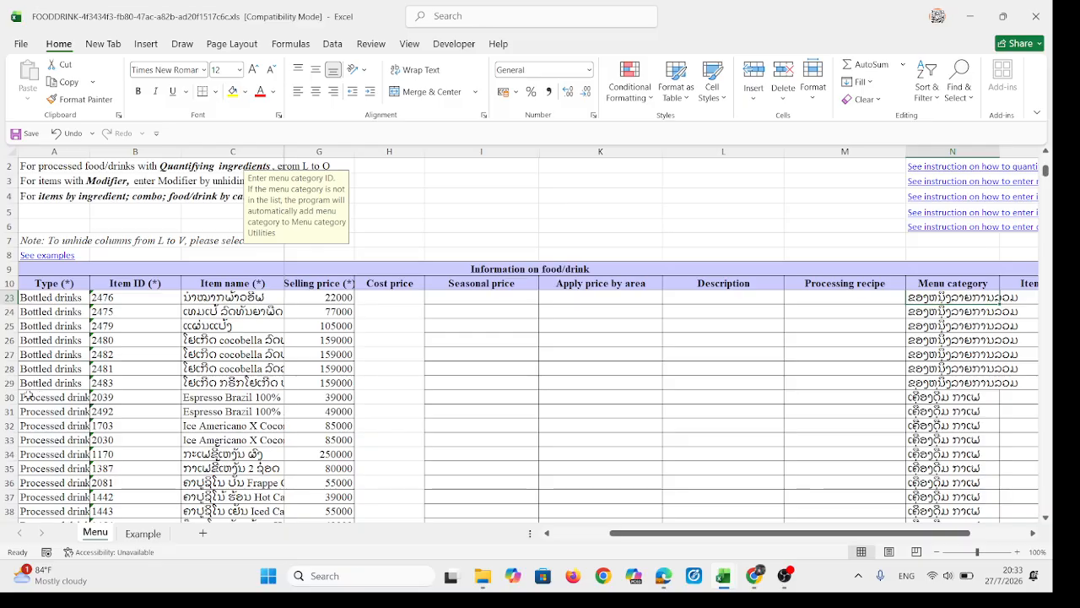
pyautogui.click(6, 396)
pyautogui.click(49, 396)
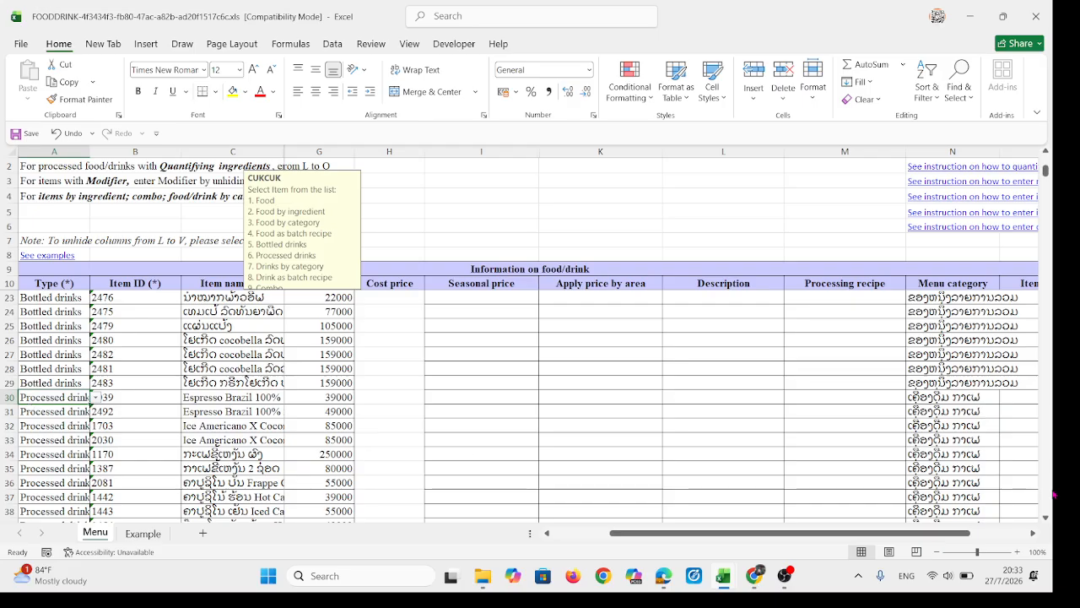
pyautogui.scroll(-4, 713, 474)
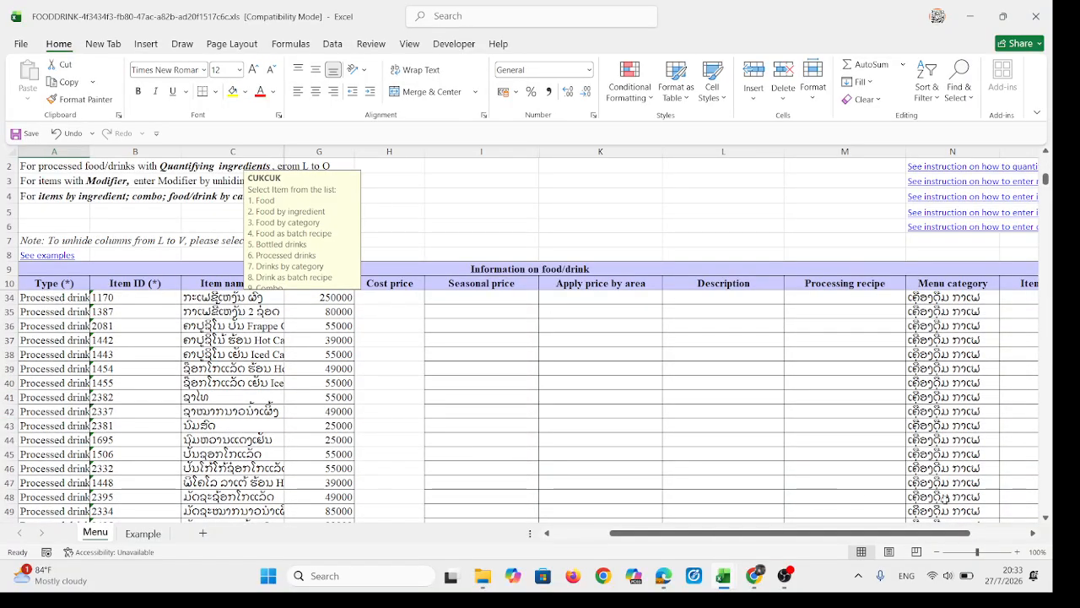
pyautogui.scroll(-6, 340, 478)
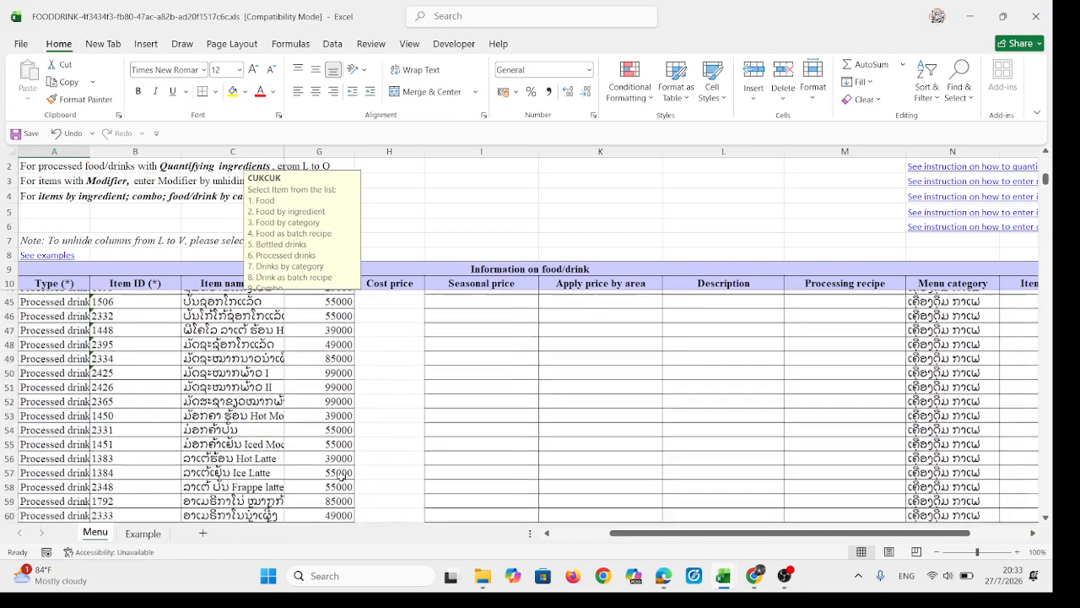
pyautogui.scroll(-5, 341, 478)
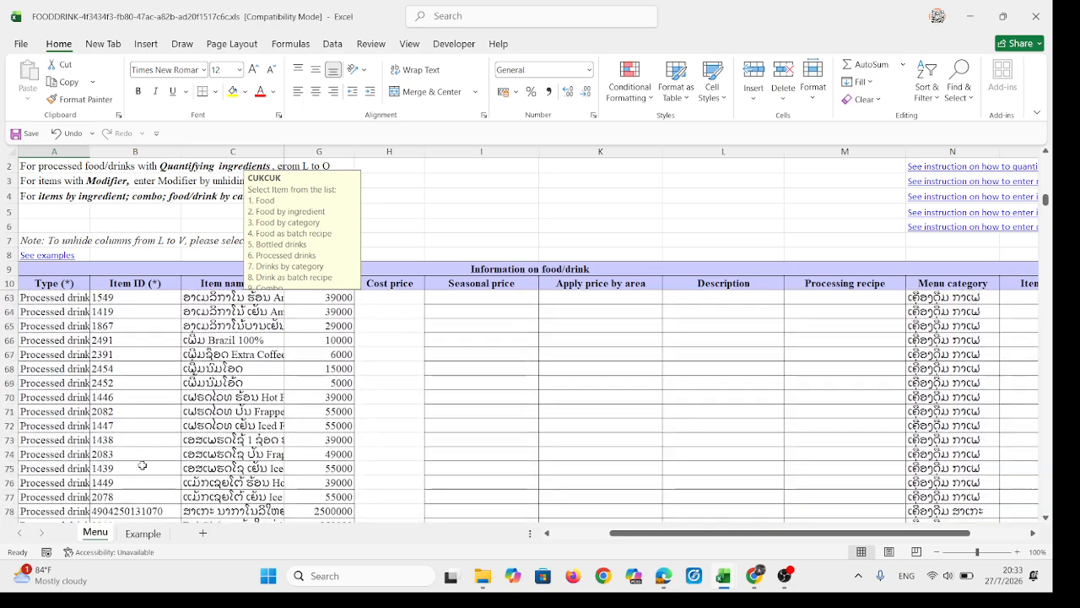
# Examine the processed-drink rows from row 78 to the tea items around row 125, comparing names, units, prices and menu categories
pyautogui.click(9, 440)
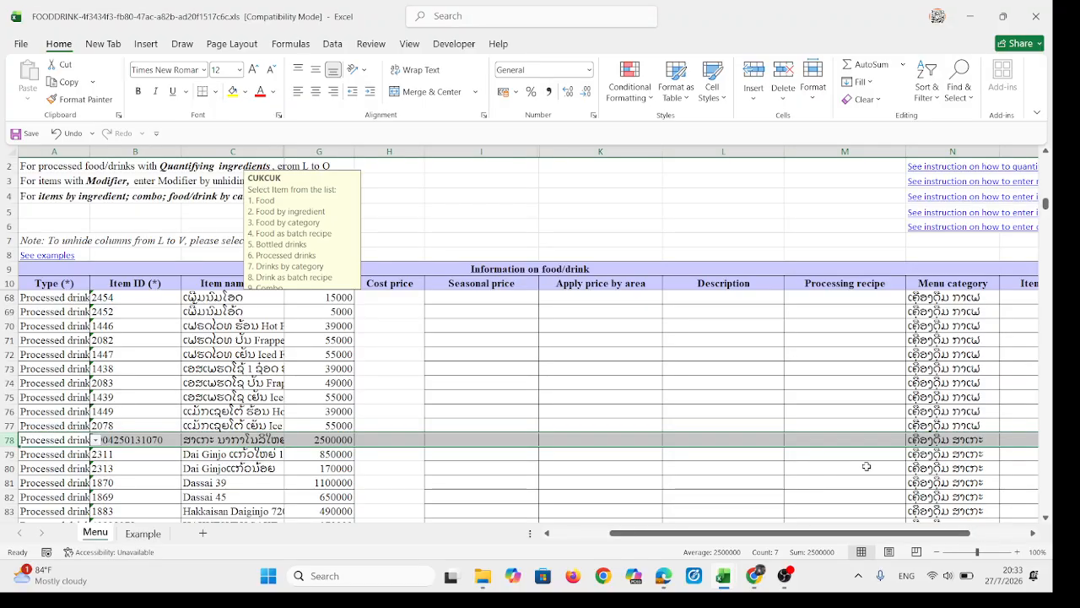
pyautogui.scroll(-7, 123, 480)
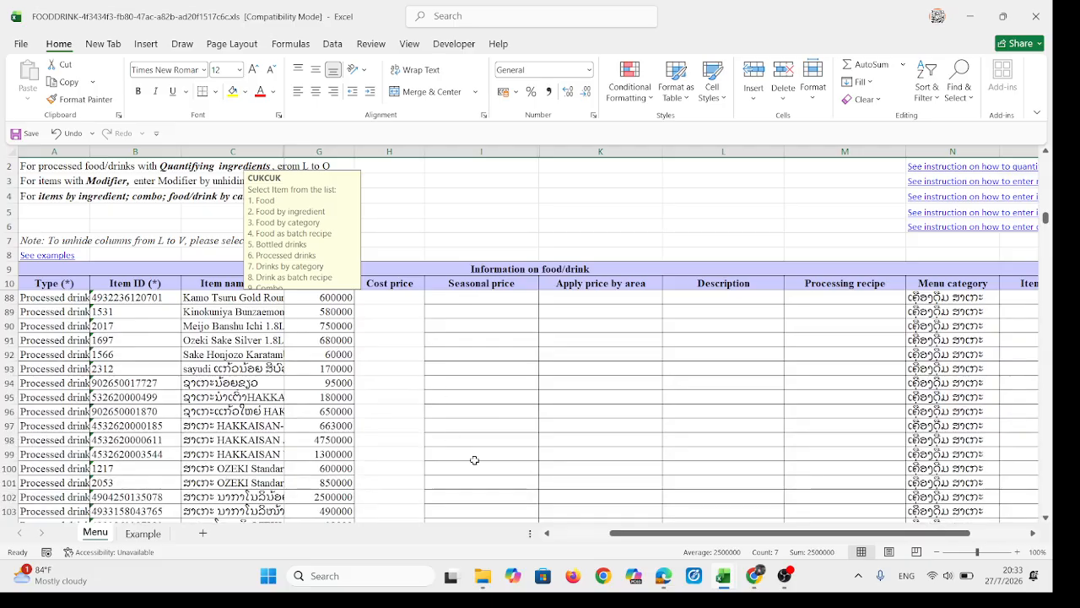
pyautogui.scroll(-4, 475, 458)
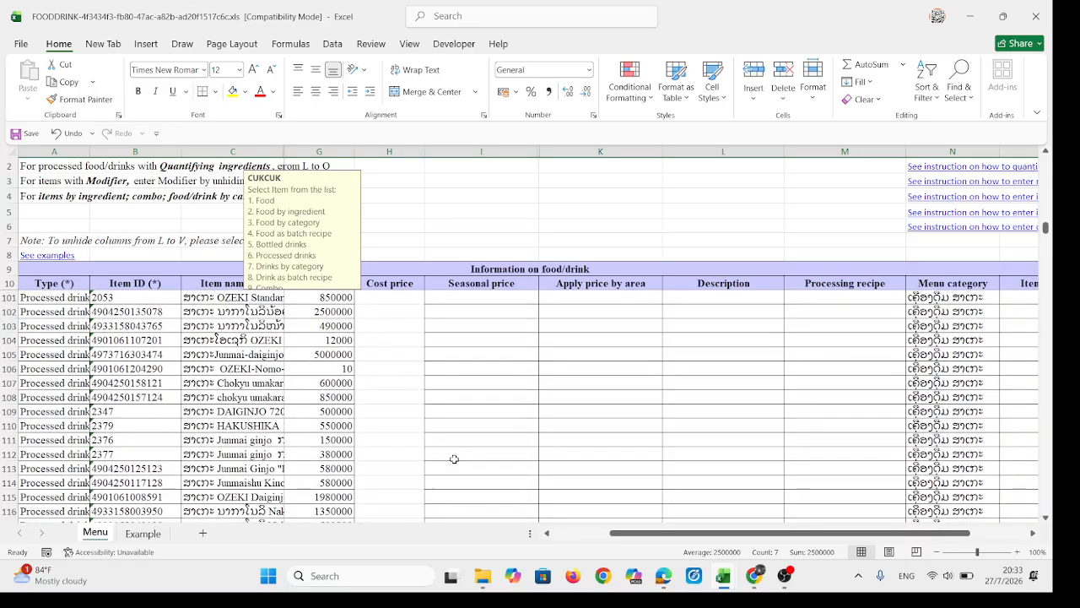
pyautogui.scroll(-6, 453, 459)
pyautogui.hscroll(-5, 453, 458)
pyautogui.scroll(-2, 454, 458)
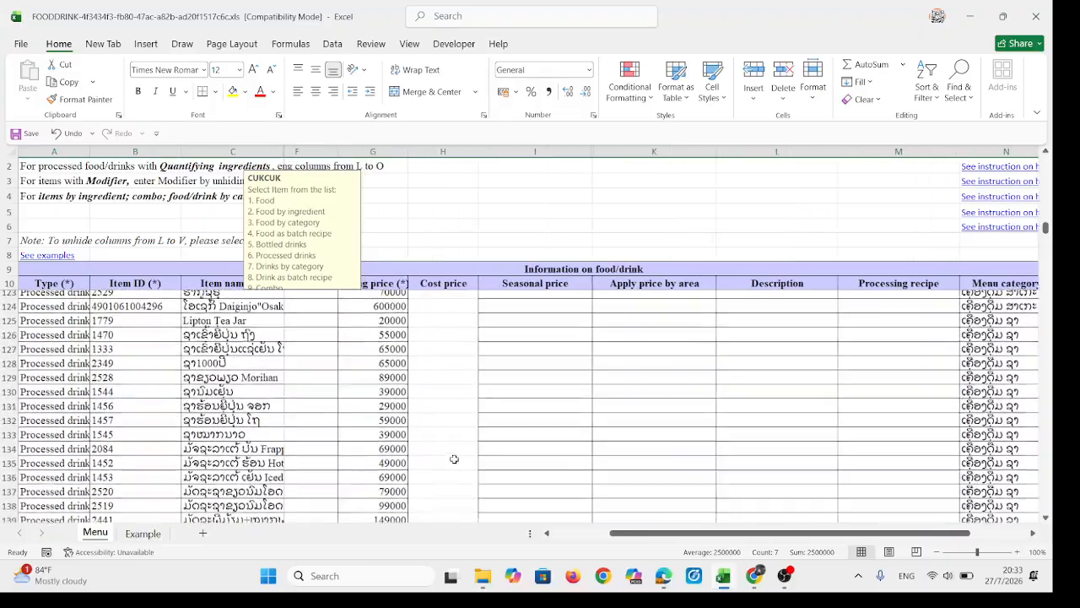
pyautogui.hscroll(3, 518, 467)
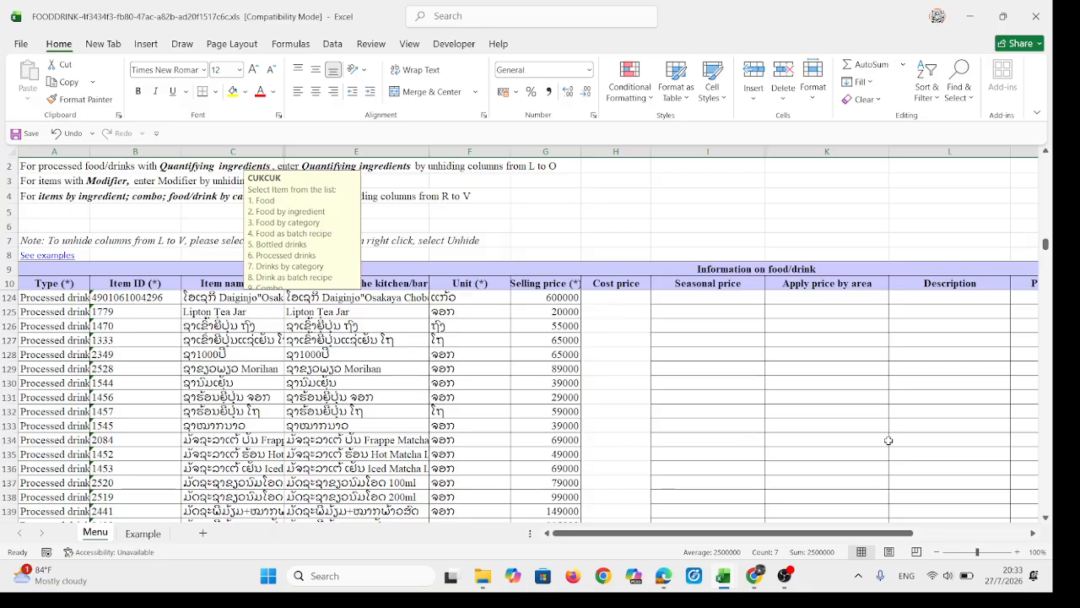
pyautogui.hscroll(5, 872, 443)
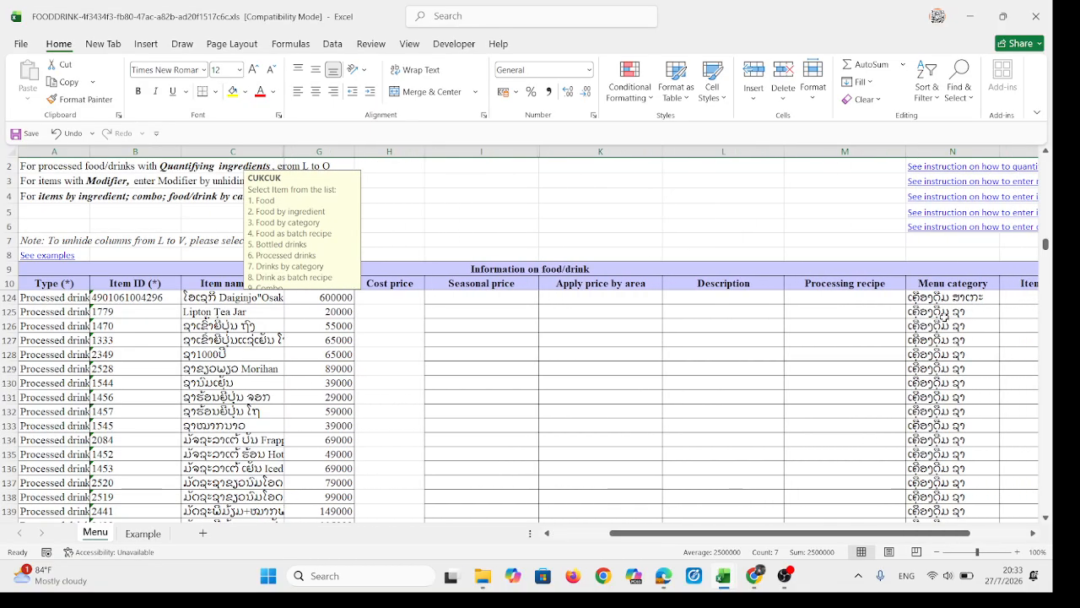
pyautogui.hscroll(-3, 604, 386)
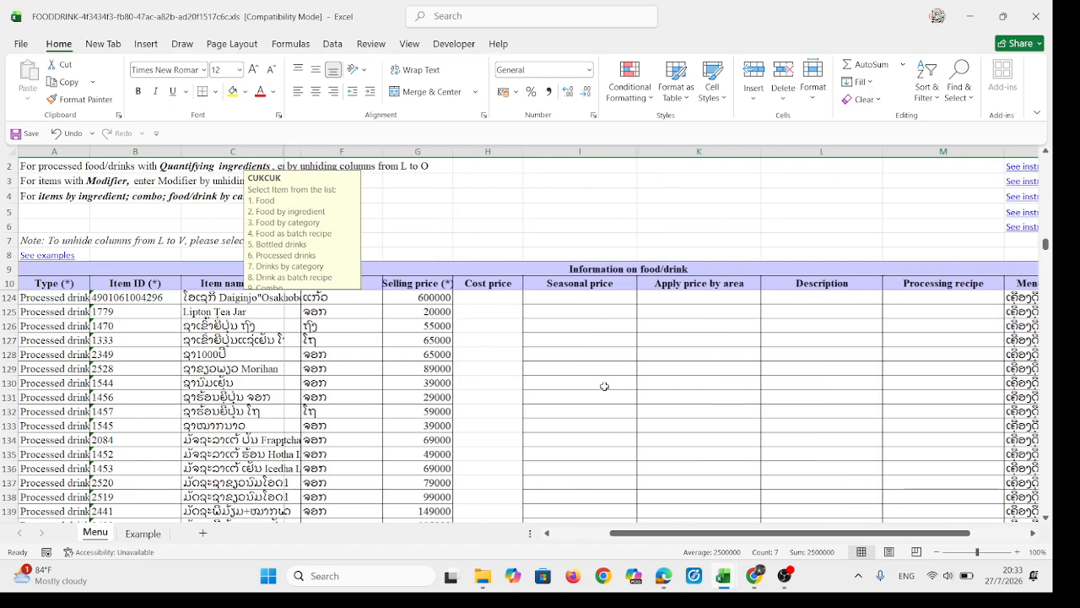
# Copy the filled-in menu entries in A11:N53, from the Type column through Menu category
pyautogui.scroll(2, 340, 396)
pyautogui.scroll(20, 340, 397)
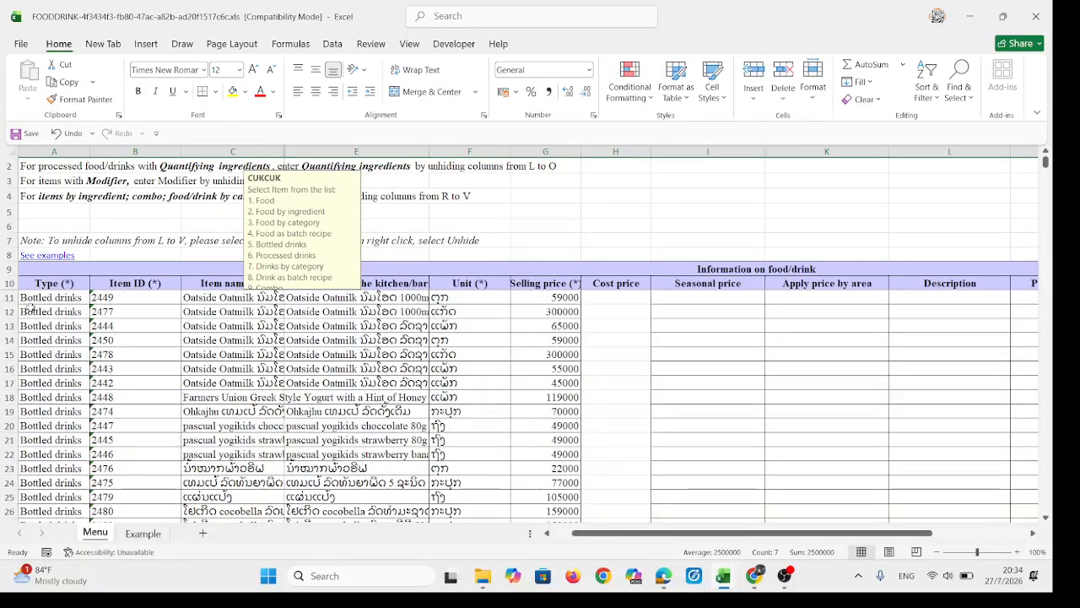
pyautogui.click(30, 295)
pyautogui.hotkey('shift', 'Right')
pyautogui.hotkey('shift', 'Right')
pyautogui.hotkey('shift', 'Right')
pyautogui.hotkey('shift', 'Right')
pyautogui.hotkey('shift', 'Right')
pyautogui.hotkey('shift', 'Right')
pyautogui.hotkey('shift', 'Right')
pyautogui.hotkey('shift', 'Right')
pyautogui.hotkey('shift', 'Right')
pyautogui.hotkey('shift', 'Right')
pyautogui.hotkey('shift', 'Right')
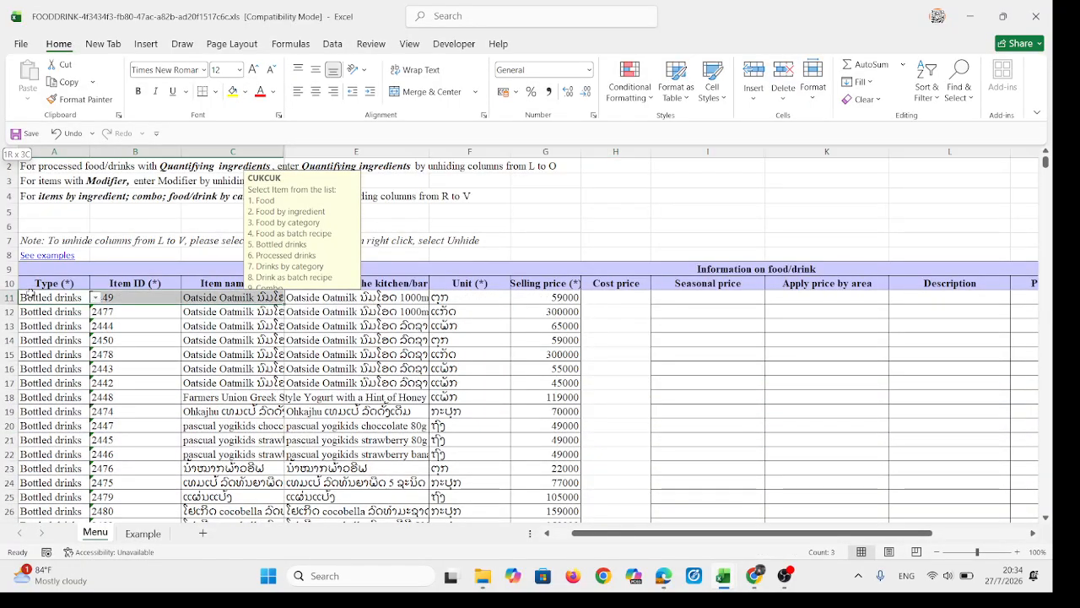
pyautogui.hotkey('shift', 'Down')
pyautogui.hotkey('shift', 'Down')
pyautogui.hotkey('shift', 'Down')
pyautogui.hotkey('shift', 'Down')
pyautogui.hotkey('shift', 'Down')
pyautogui.hotkey('shift', 'Down')
pyautogui.hotkey('shift', 'Down')
pyautogui.hotkey('shift', 'Down')
pyautogui.hotkey('shift', 'Down')
pyautogui.hotkey('shift', 'Down')
pyautogui.hotkey('shift', 'Down')
pyautogui.hotkey('shift', 'Down')
pyautogui.hotkey('shift', 'Down')
pyautogui.hotkey('shift', 'Down')
pyautogui.hotkey('shift', 'Down')
pyautogui.hotkey('shift', 'Down')
pyautogui.hotkey('shift', 'Down')
pyautogui.hotkey('shift', 'Down')
pyautogui.hotkey('shift', 'Down')
pyautogui.hotkey('shift', 'Down')
pyautogui.hotkey('shift', 'Down')
pyautogui.hotkey('shift', 'Down')
pyautogui.hotkey('shift', 'Down')
pyautogui.hotkey('shift', 'Down')
pyautogui.hotkey('shift', 'Down')
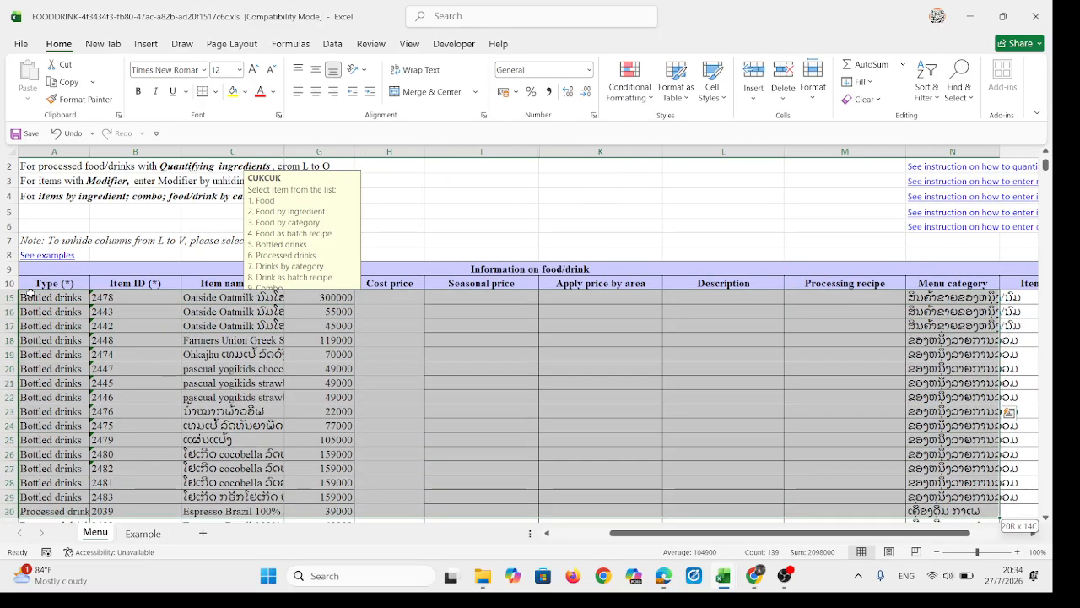
pyautogui.hotkey('shift', 'Down')
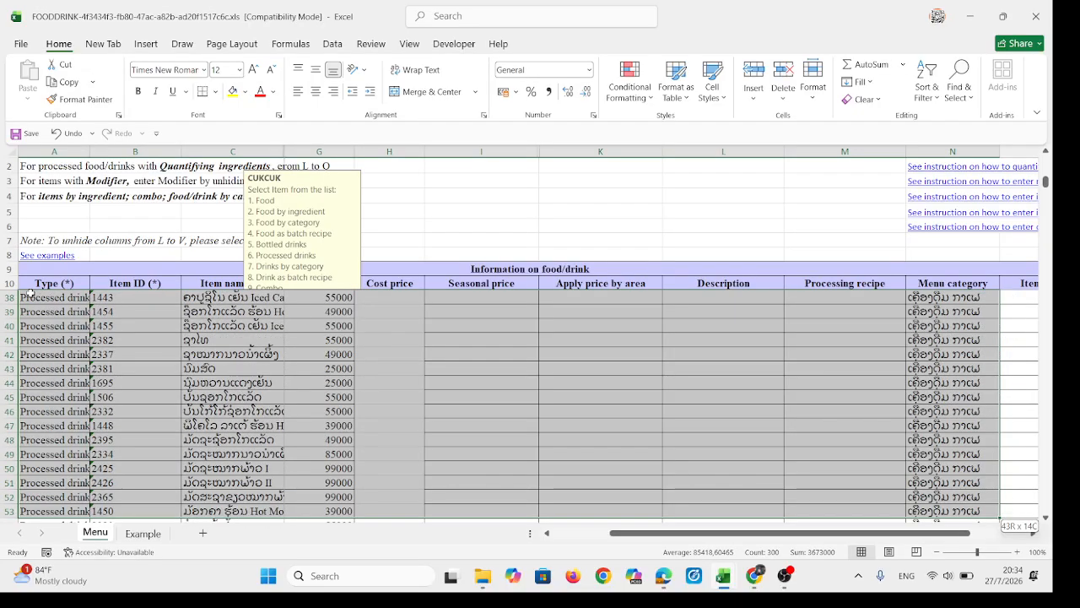
pyautogui.hotkey('ctrl', 'c')
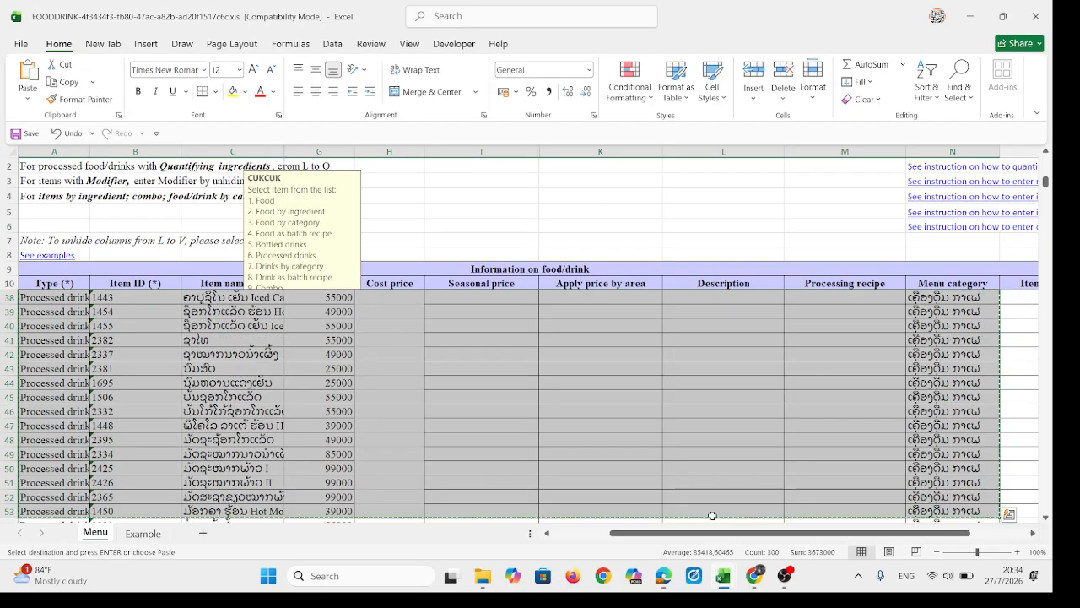
# Switch to the blank FOODDRINK-8a07964d workbook and paste the copied menu entries starting at cell A11
pyautogui.moveTo(723, 575)
pyautogui.click(800, 505)
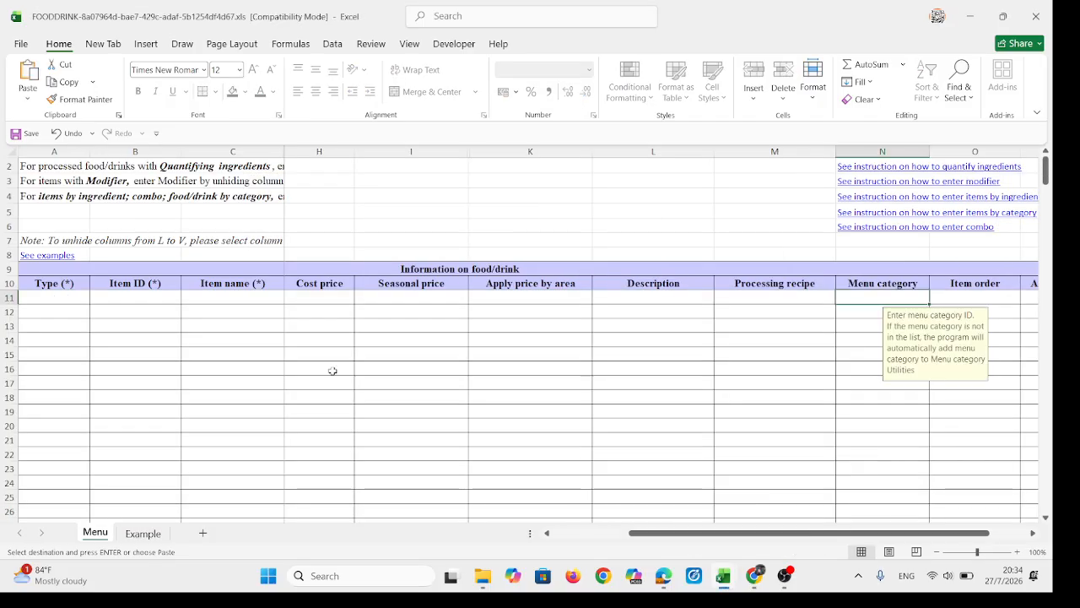
pyautogui.click(42, 296)
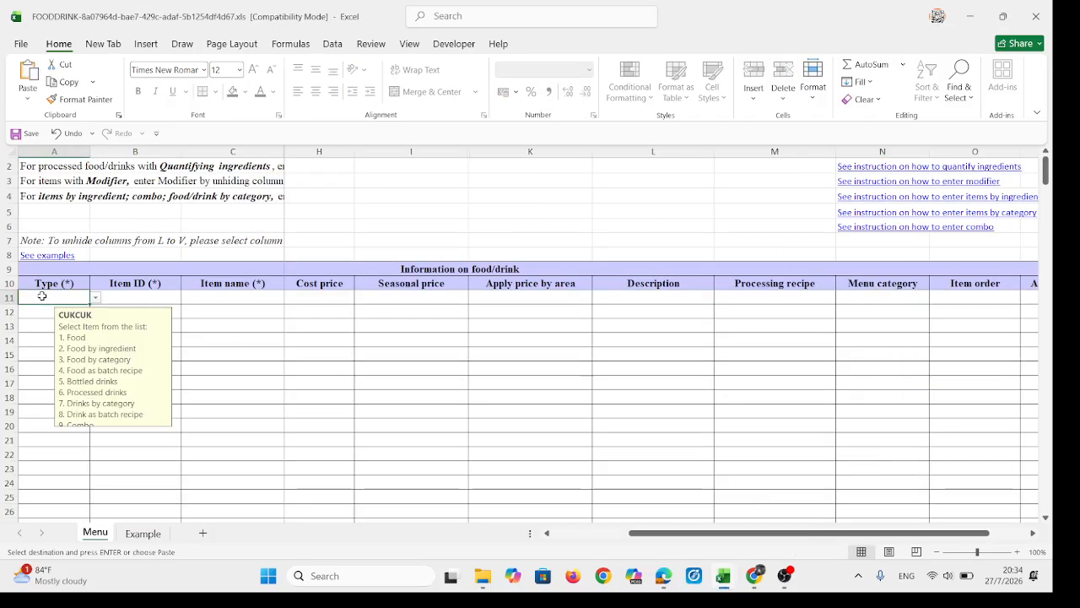
pyautogui.hotkey('ctrl', 'v')
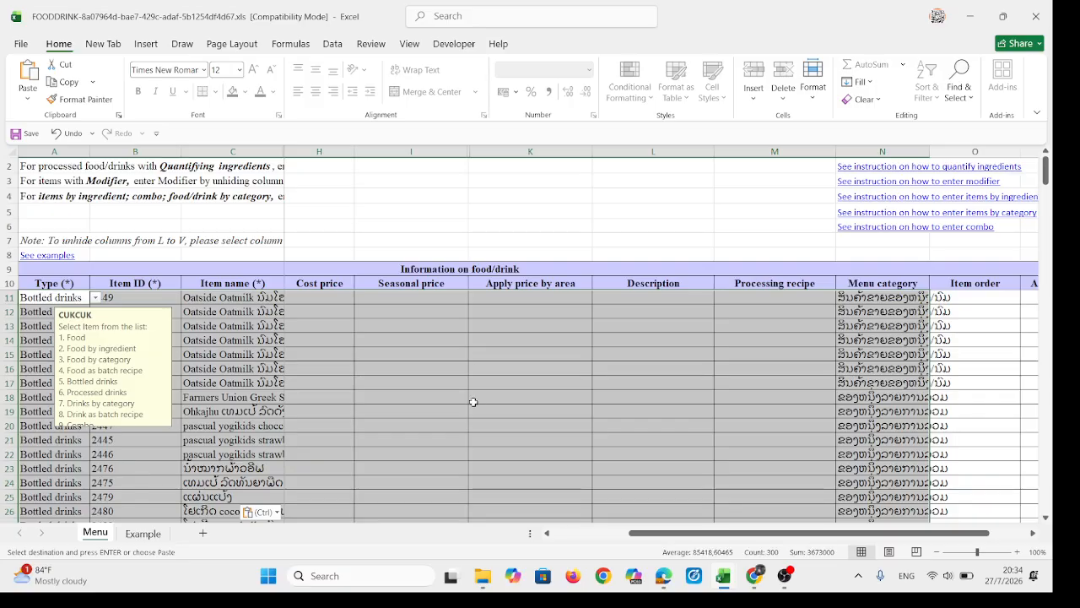
# Check the pasted entries across the columns and down to row 53, and save the workbook
pyautogui.hscroll(3, 474, 401)
pyautogui.hscroll(-6, 474, 402)
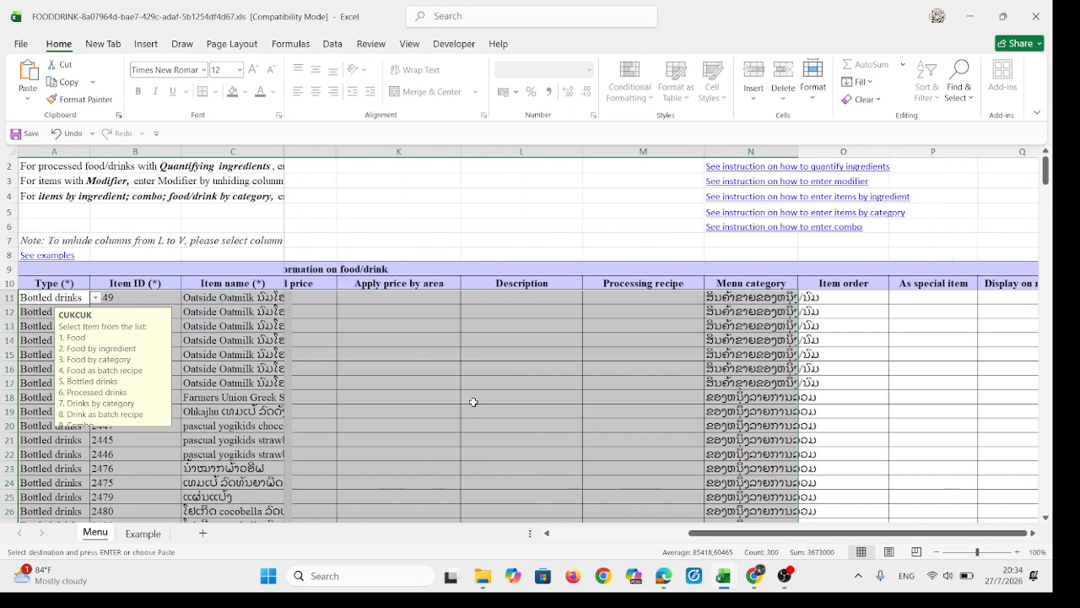
pyautogui.hscroll(-2, 474, 401)
pyautogui.scroll(-10, 474, 402)
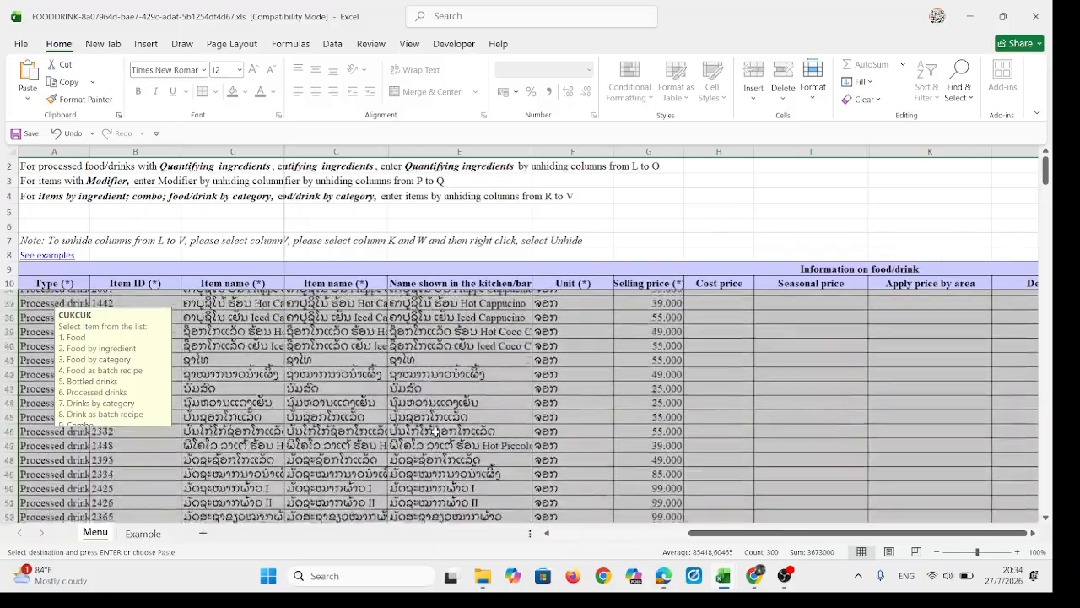
pyautogui.scroll(-1, 532, 411)
pyautogui.hscroll(1, 562, 465)
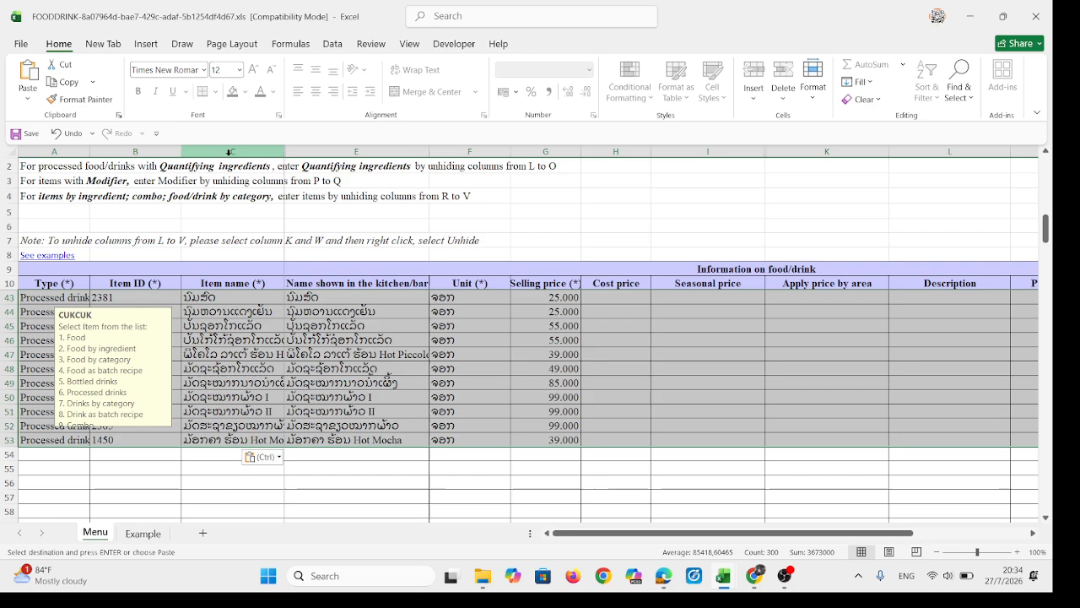
pyautogui.click(25, 133)
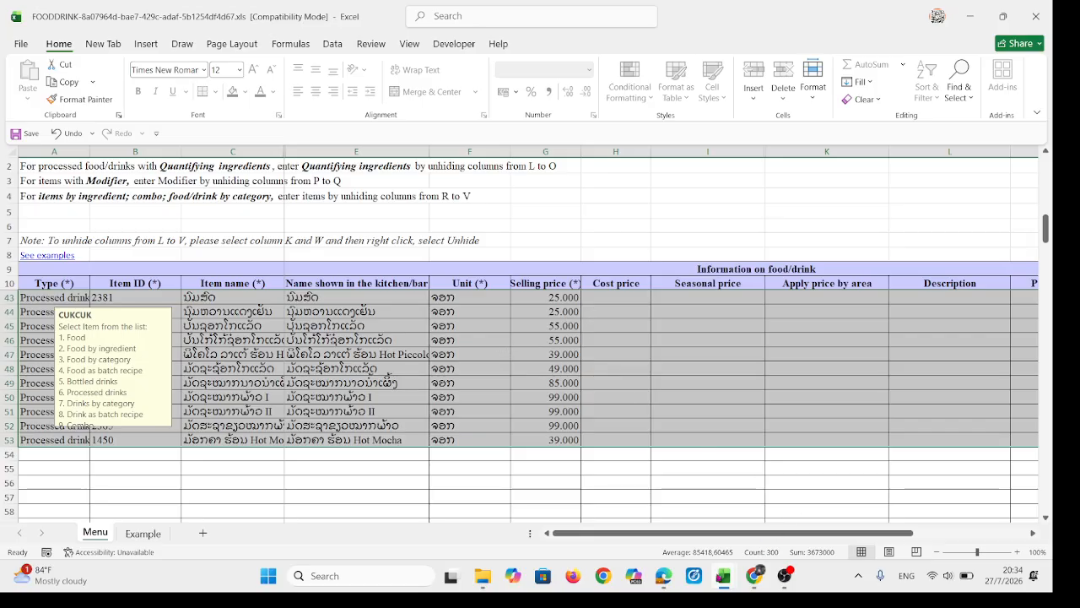
# Switch to CUKCUK in the browser, select FOODDRINK-8a07964d-bae7-429c-adaf-5b1254df4d67.xls from Downloads as the import source, and continue to the data check
pyautogui.click(754, 576)
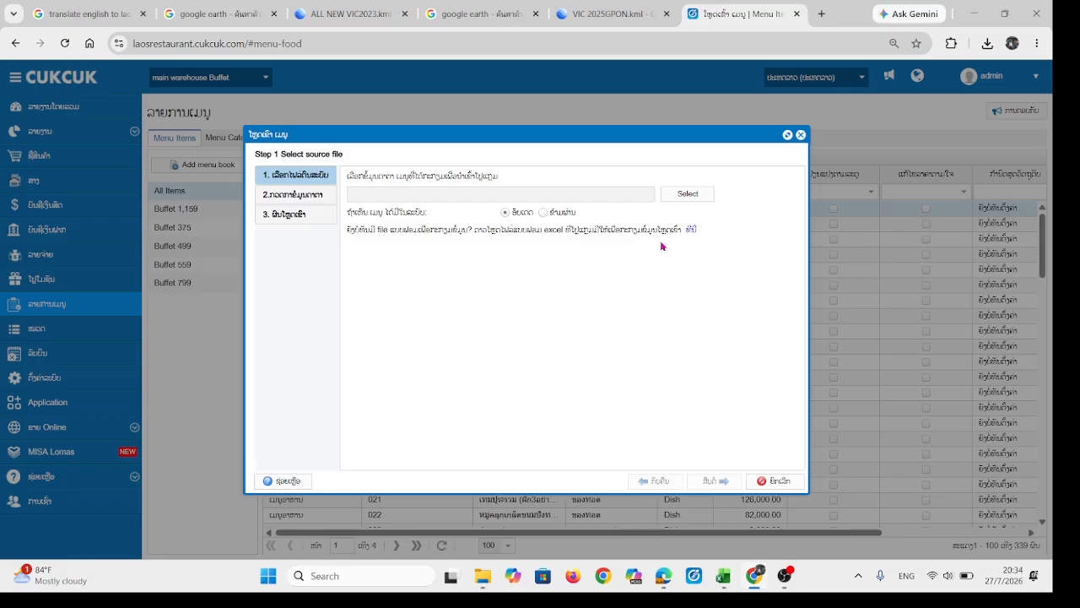
pyautogui.click(687, 194)
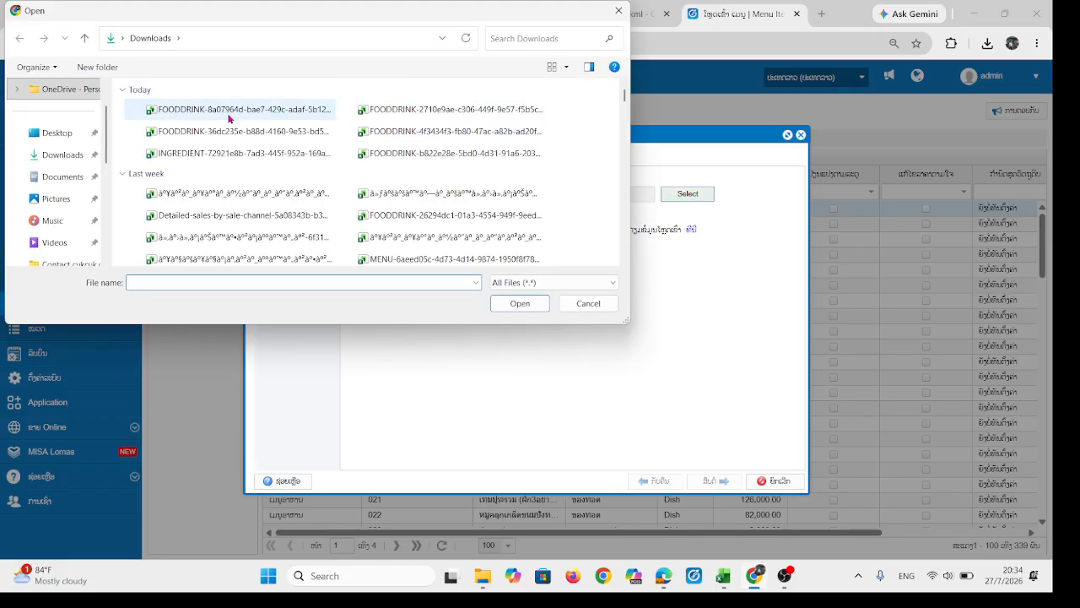
pyautogui.click(224, 117)
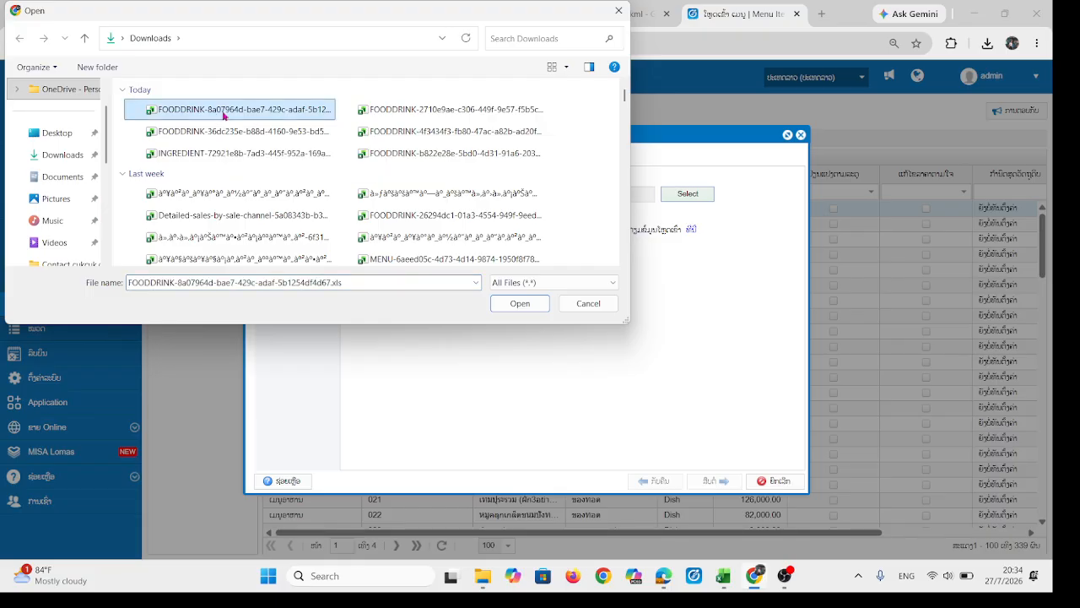
pyautogui.click(515, 304)
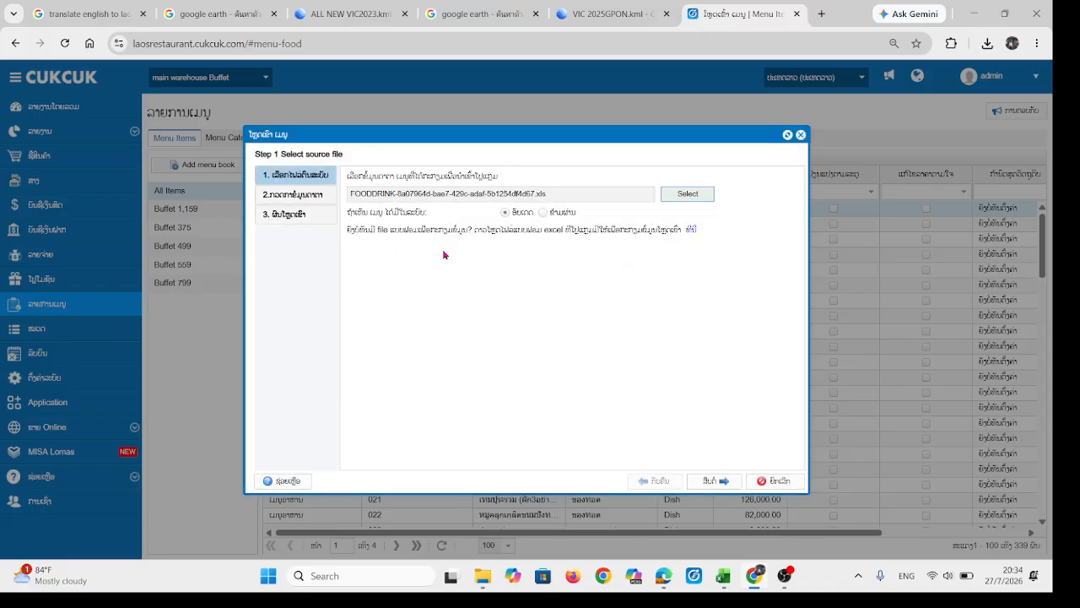
pyautogui.click(714, 480)
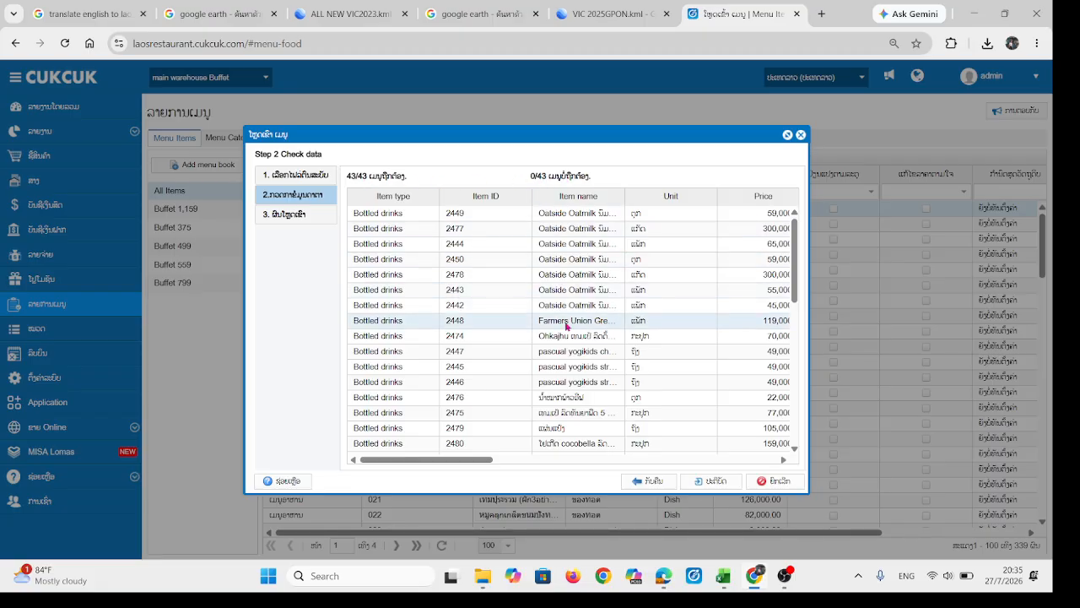
# Review the import's checked data across the price, menu category, display and status columns
pyautogui.hscroll(10, 570, 374)
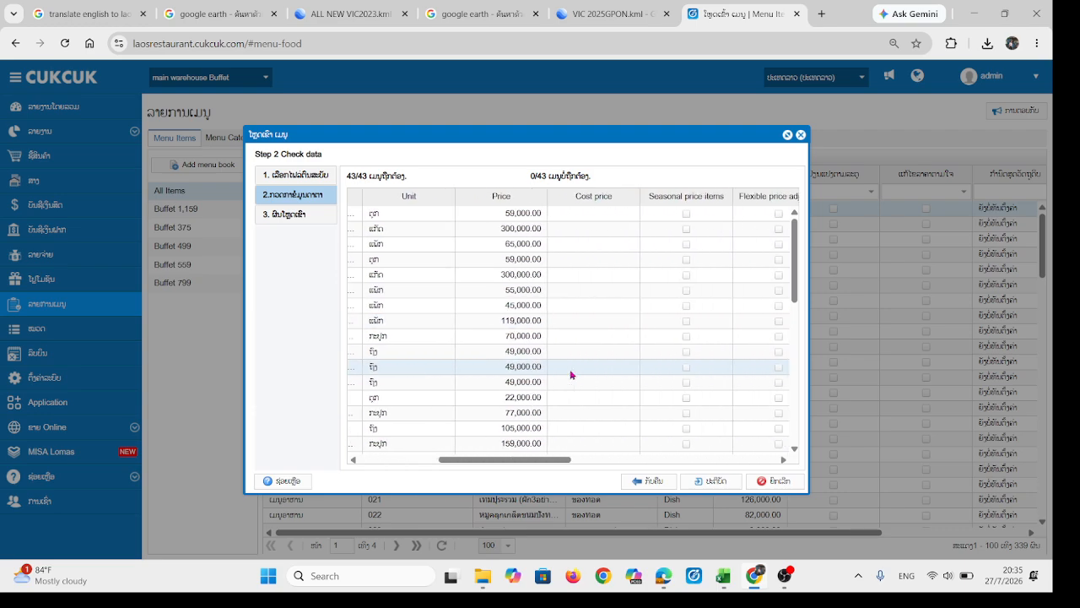
pyautogui.hscroll(6, 570, 374)
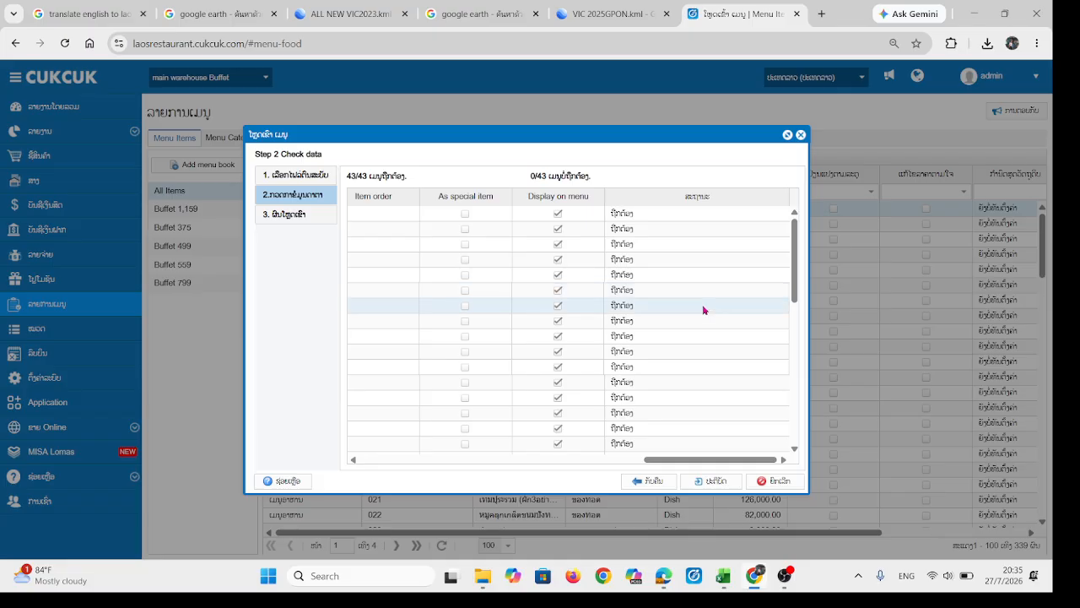
pyautogui.hscroll(-6, 507, 318)
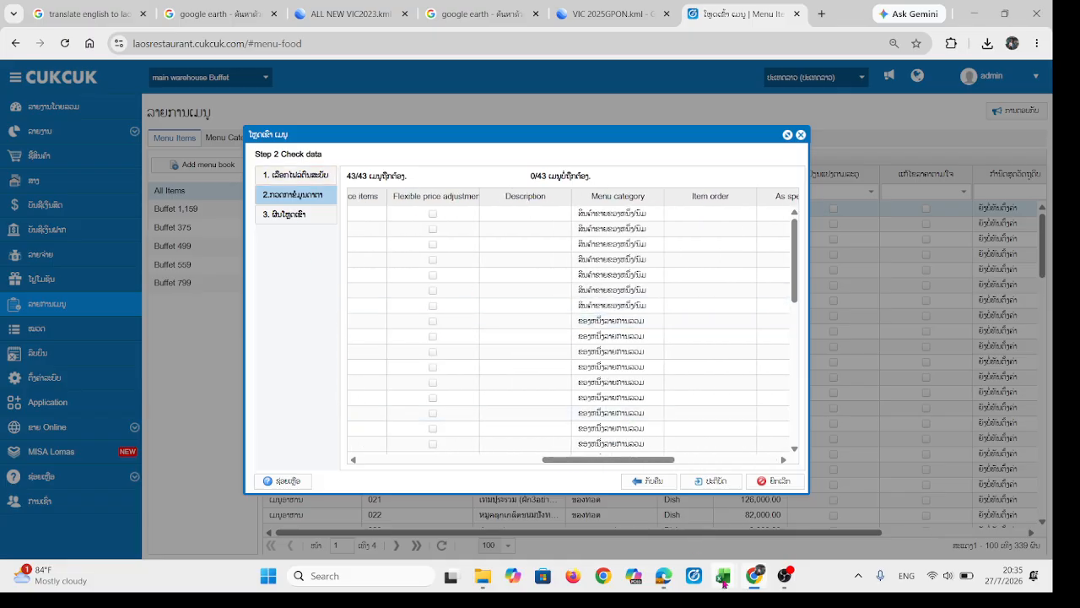
# Switch back to the FOODDRINK-8a07964d workbook and check its columns from Menu category to Display on menu
pyautogui.moveTo(724, 582)
pyautogui.click(798, 506)
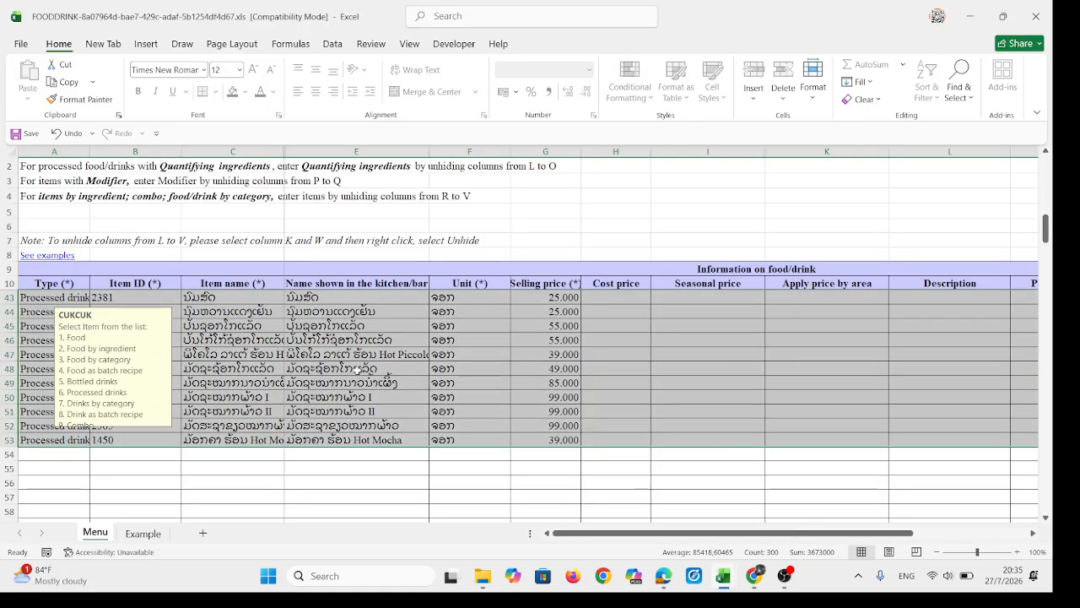
pyautogui.hscroll(6, 697, 412)
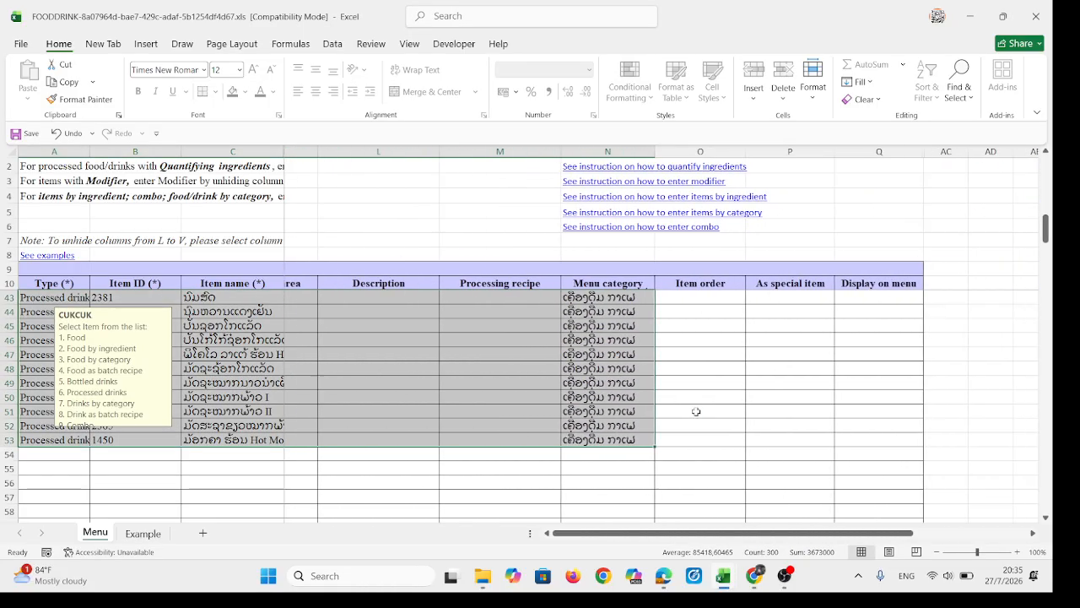
# Return to the workbook's earlier columns, check the entries from Type to Selling price down to row 53, and clear the range selection
pyautogui.hscroll(-6, 815, 412)
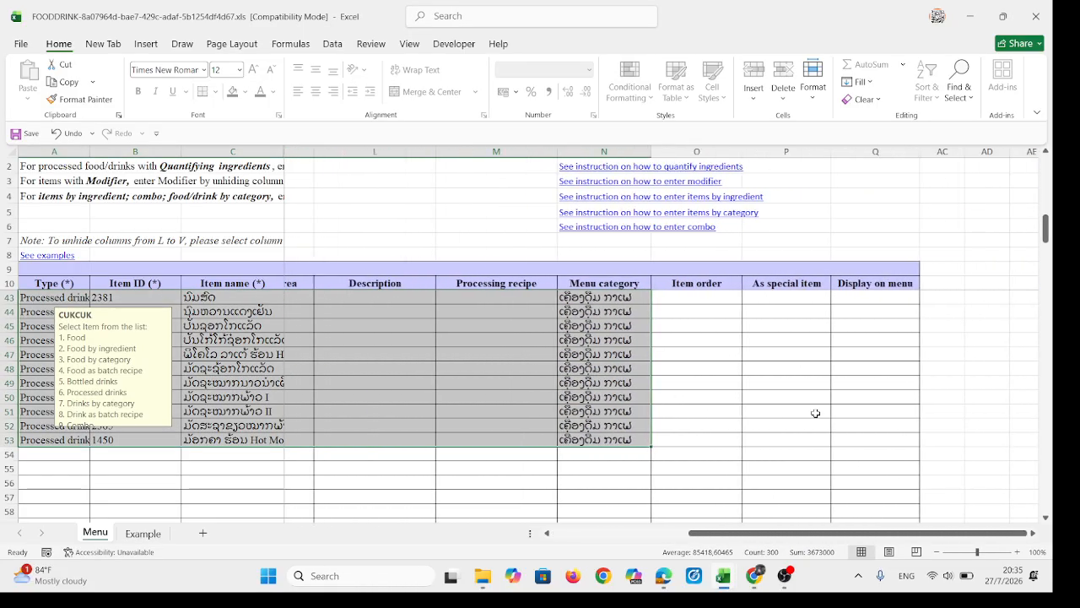
pyautogui.hscroll(-2, 815, 413)
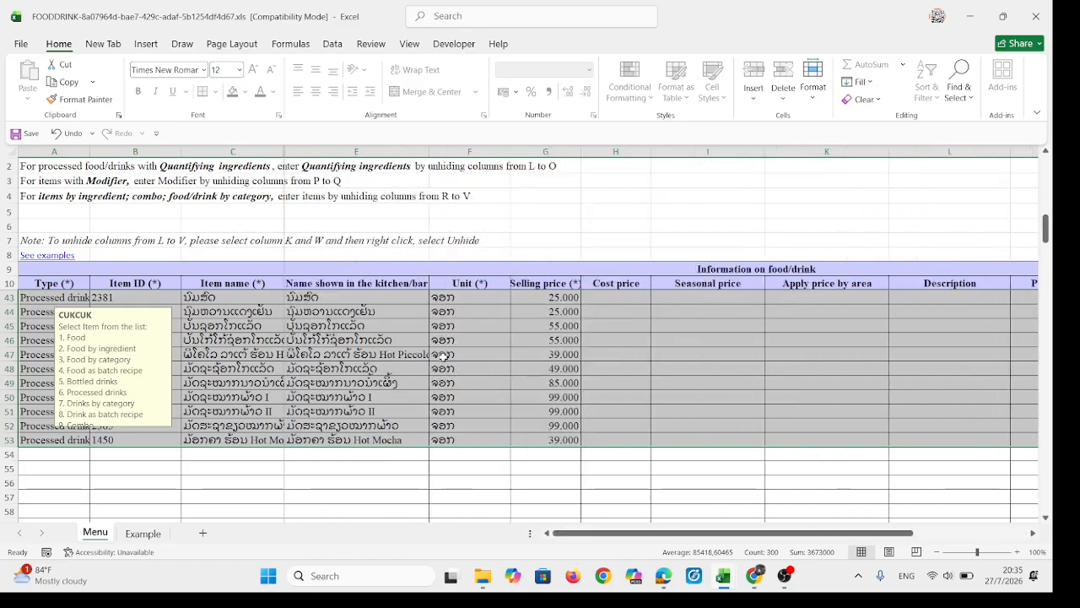
pyautogui.click(504, 482)
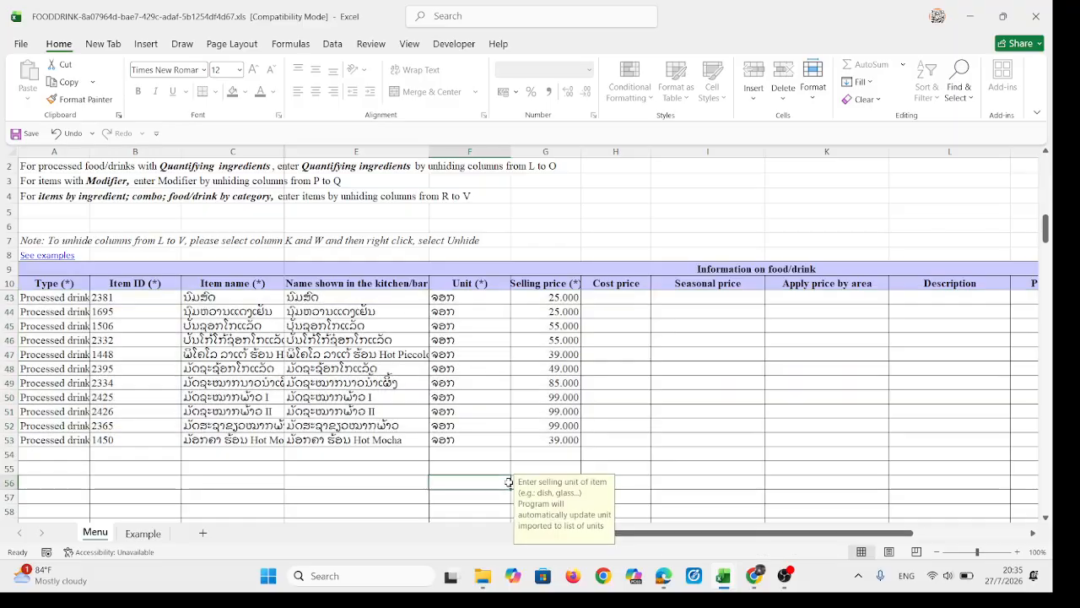
# Switch to CUKCUK in the browser, run the import of the checked menu data, and close the import results
pyautogui.click(756, 575)
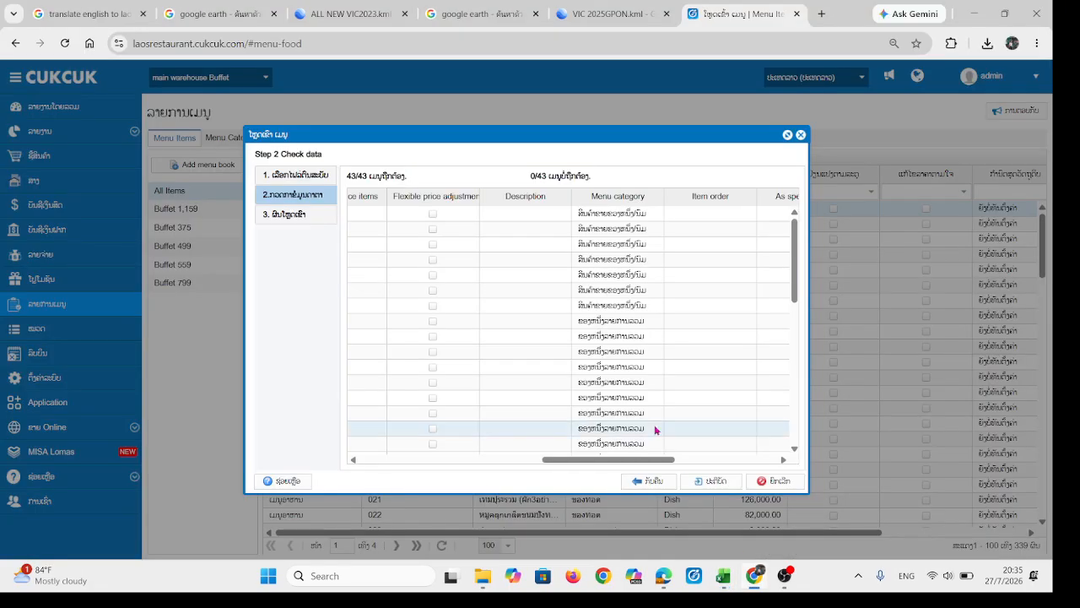
pyautogui.click(715, 481)
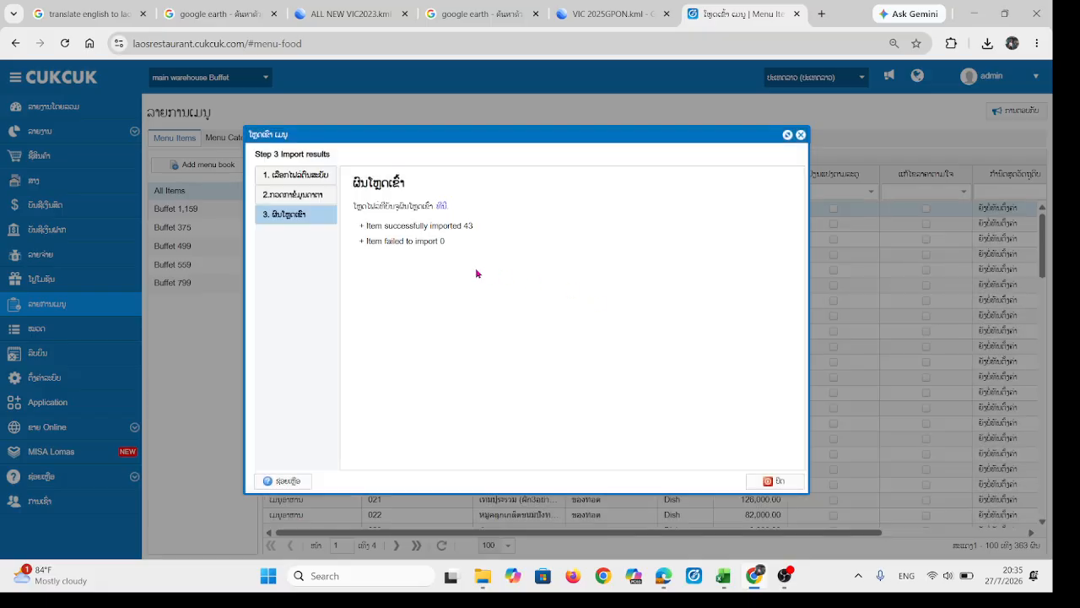
pyautogui.click(784, 479)
# Look through the menu items list from page 1 to the last page for the imported items
pyautogui.scroll(-20, 554, 454)
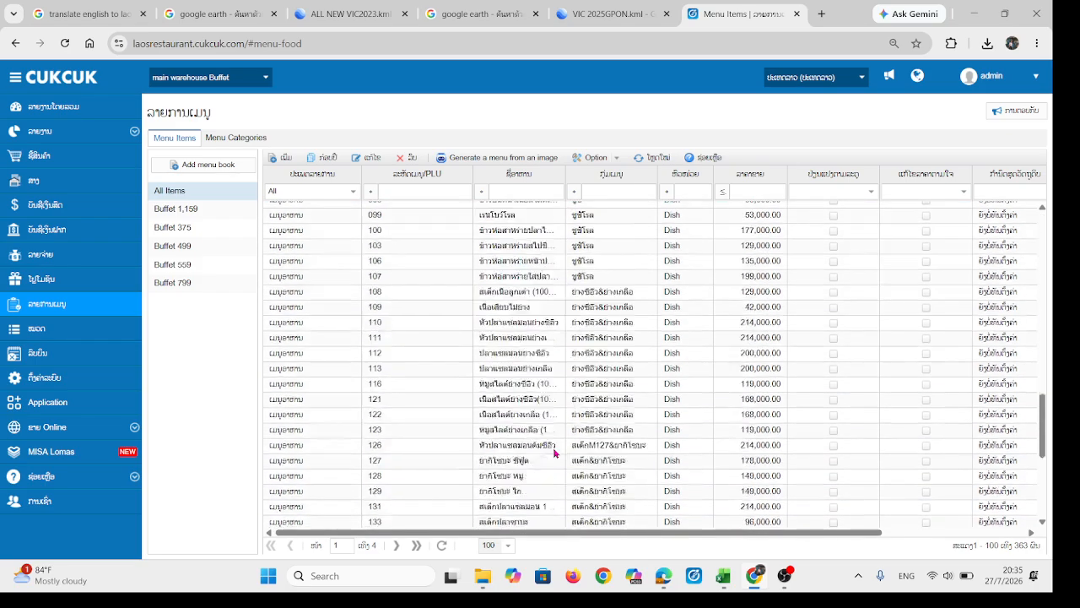
pyautogui.click(397, 545)
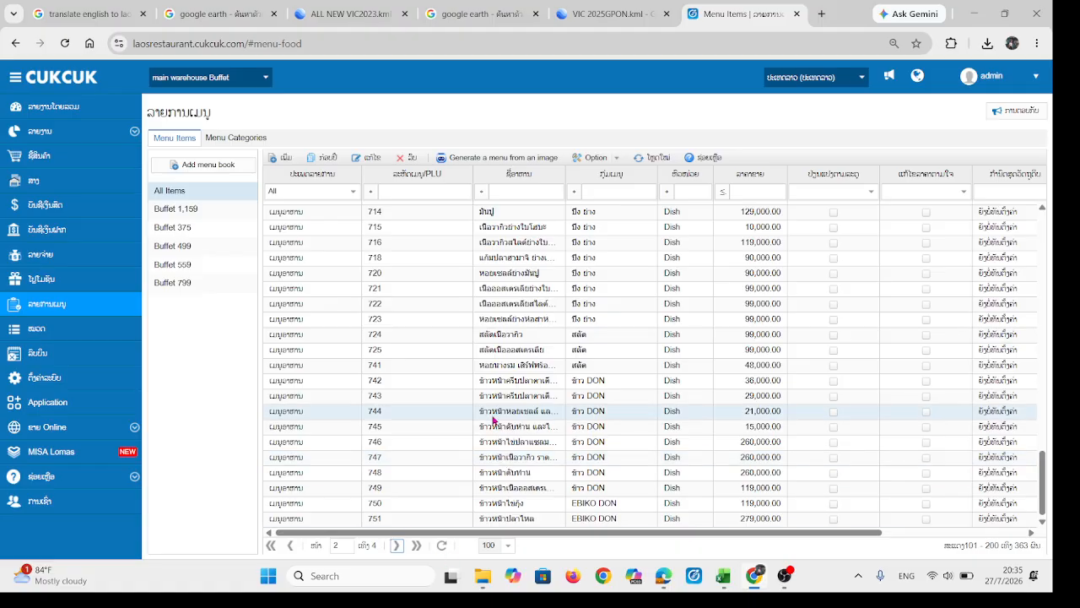
pyautogui.scroll(3, 495, 419)
pyautogui.scroll(-4, 503, 455)
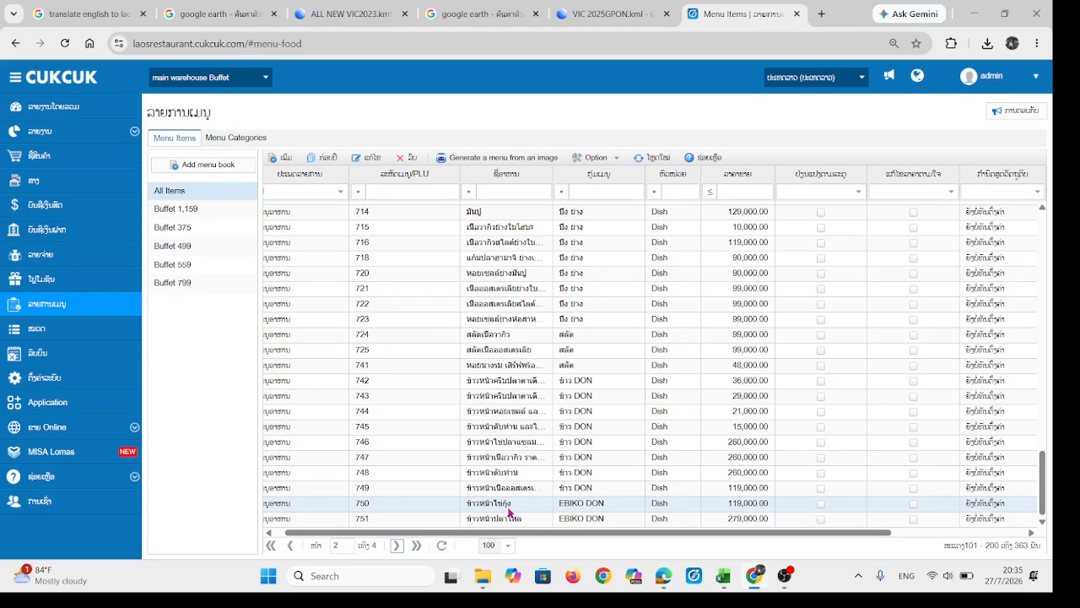
pyautogui.click(395, 546)
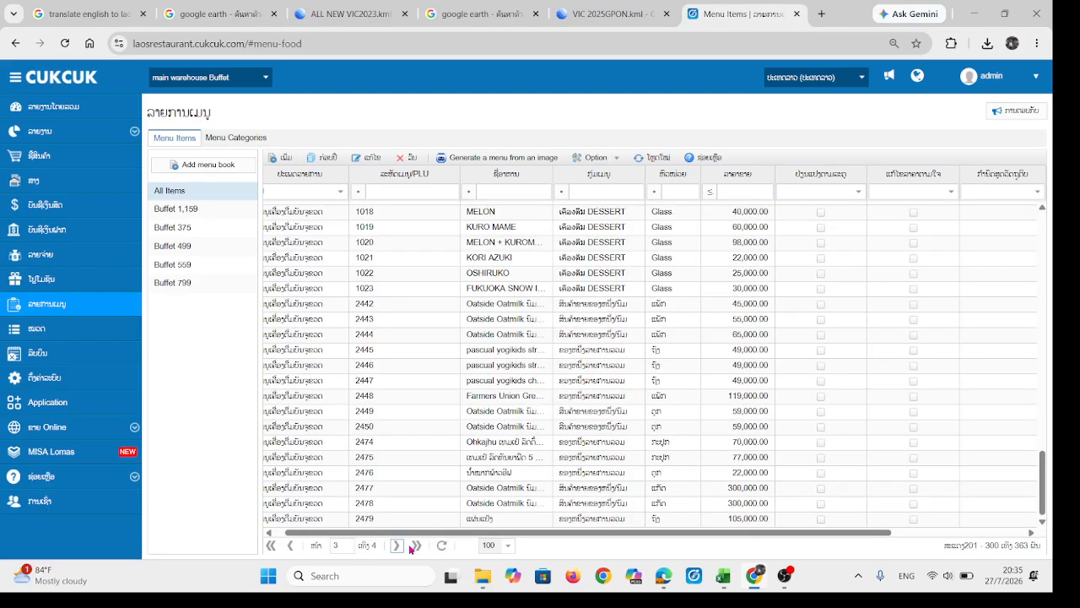
pyautogui.click(416, 546)
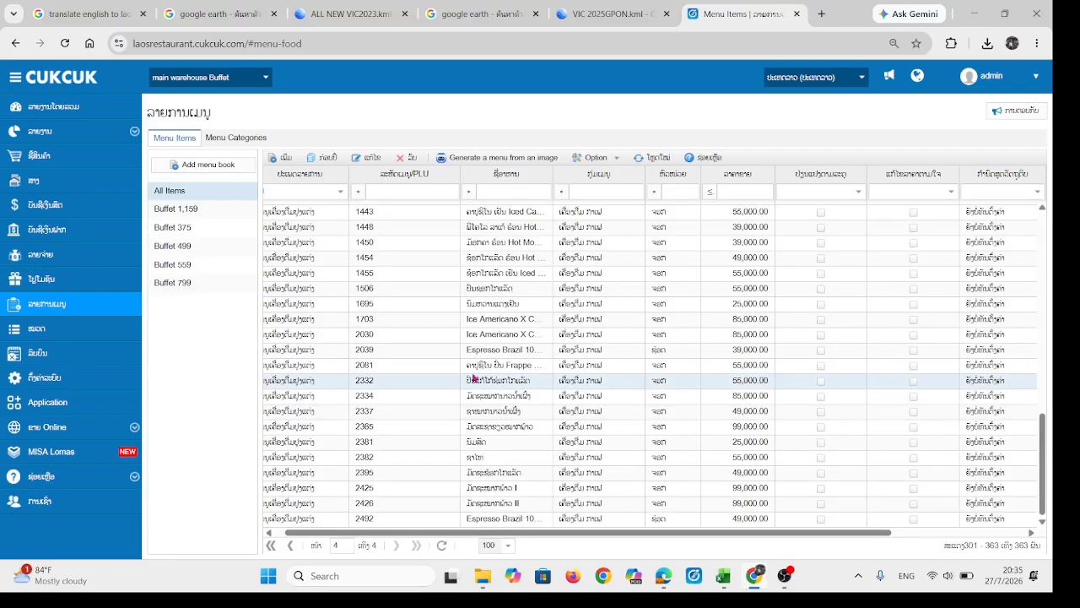
# Examine the drinks on the last page of the menu items list, checking their codes, names, categories, units and prices
pyautogui.scroll(1, 518, 279)
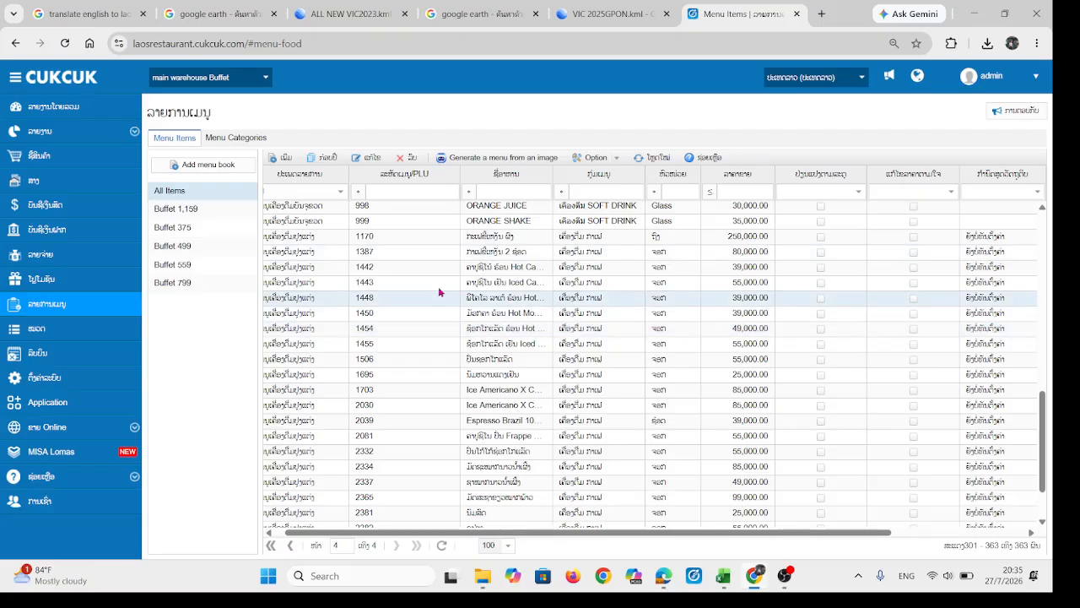
pyautogui.scroll(-2, 550, 361)
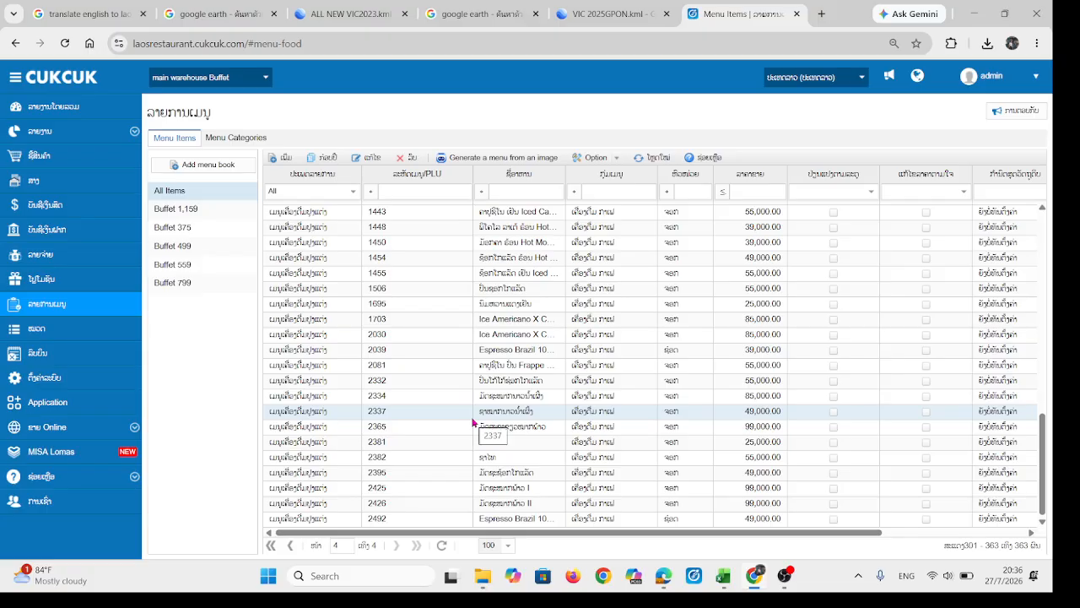
pyautogui.scroll(10, 523, 350)
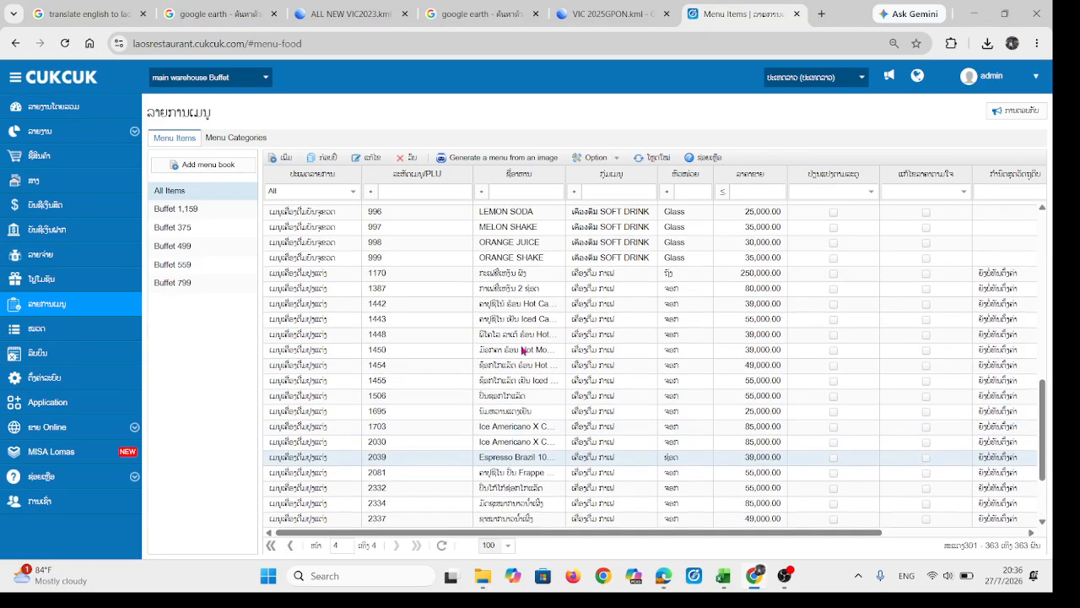
pyautogui.scroll(3, 524, 350)
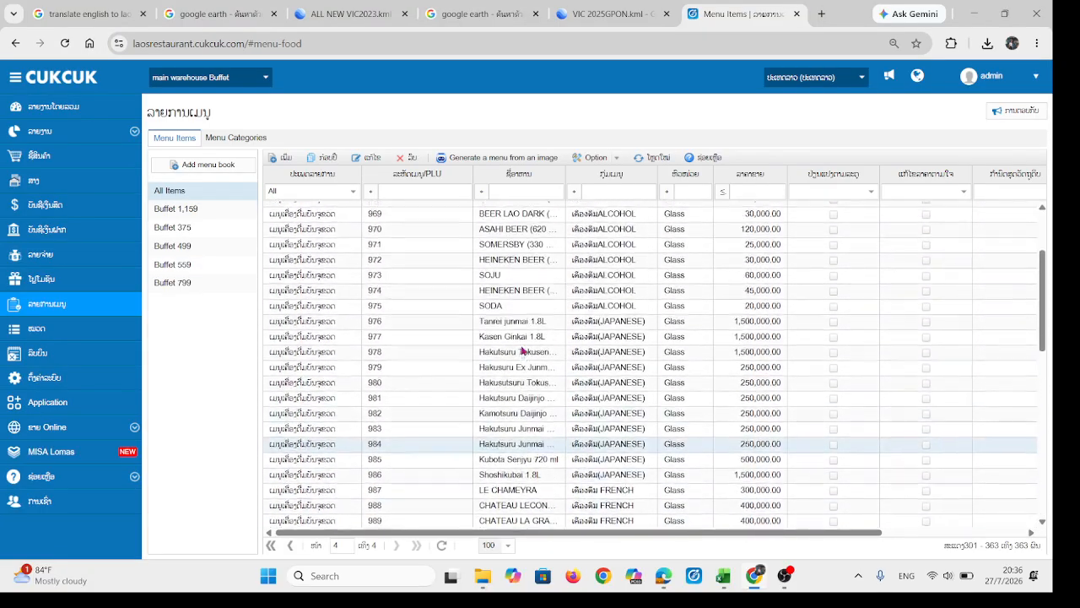
pyautogui.scroll(-3, 525, 414)
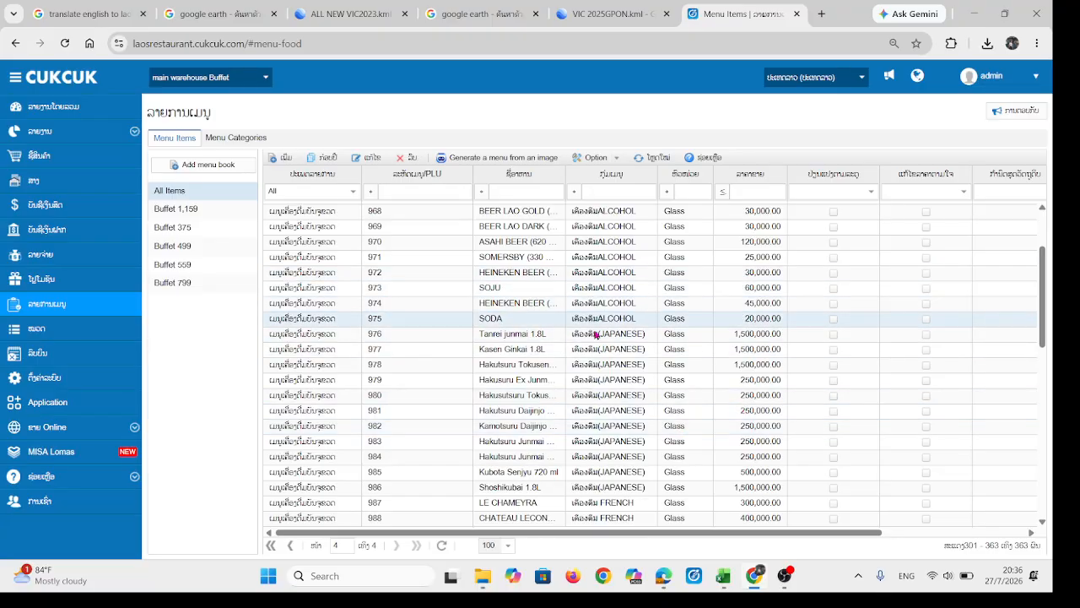
pyautogui.click(785, 576)
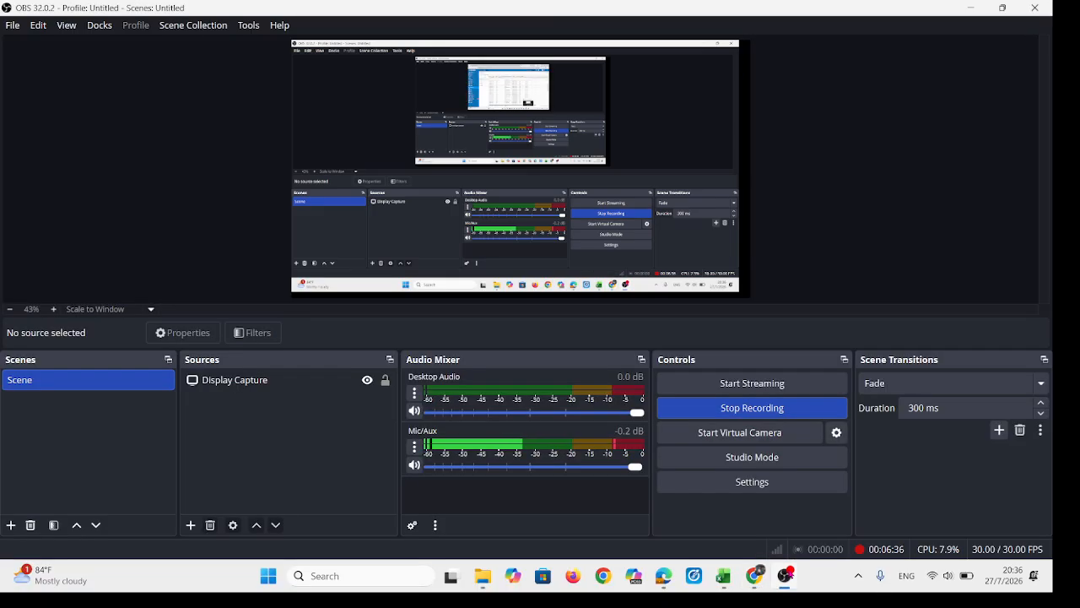